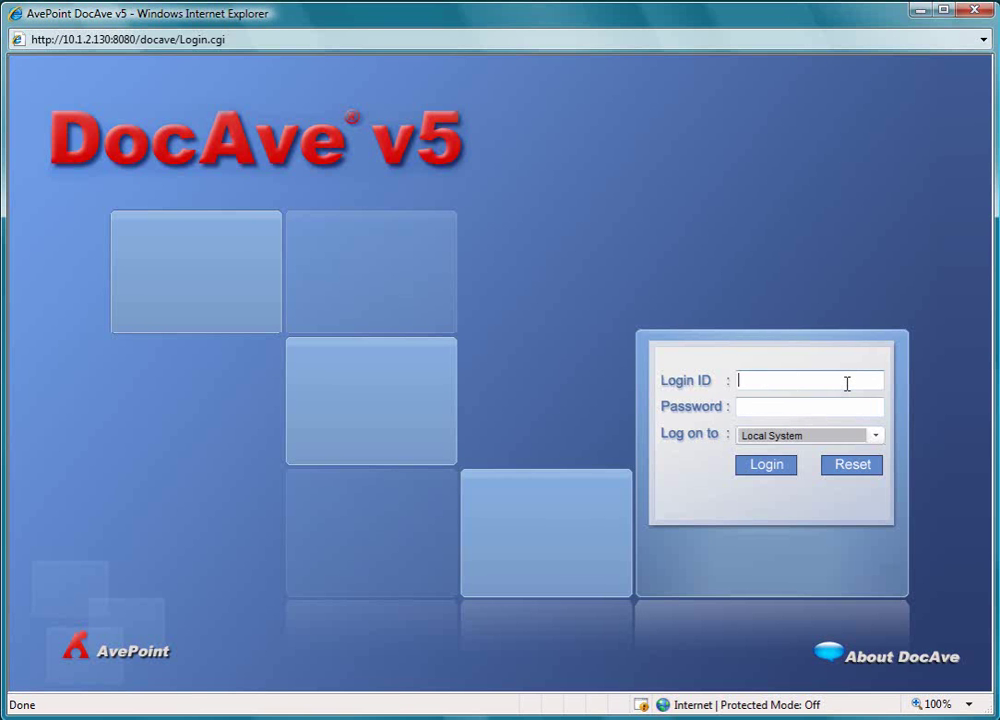
# Log in to the Local System with the login ID and the account password.
pyautogui.write('Tony')
pyautogui.press('Tab')
pyautogui.write('••••••••••')
pyautogui.click(788, 469)
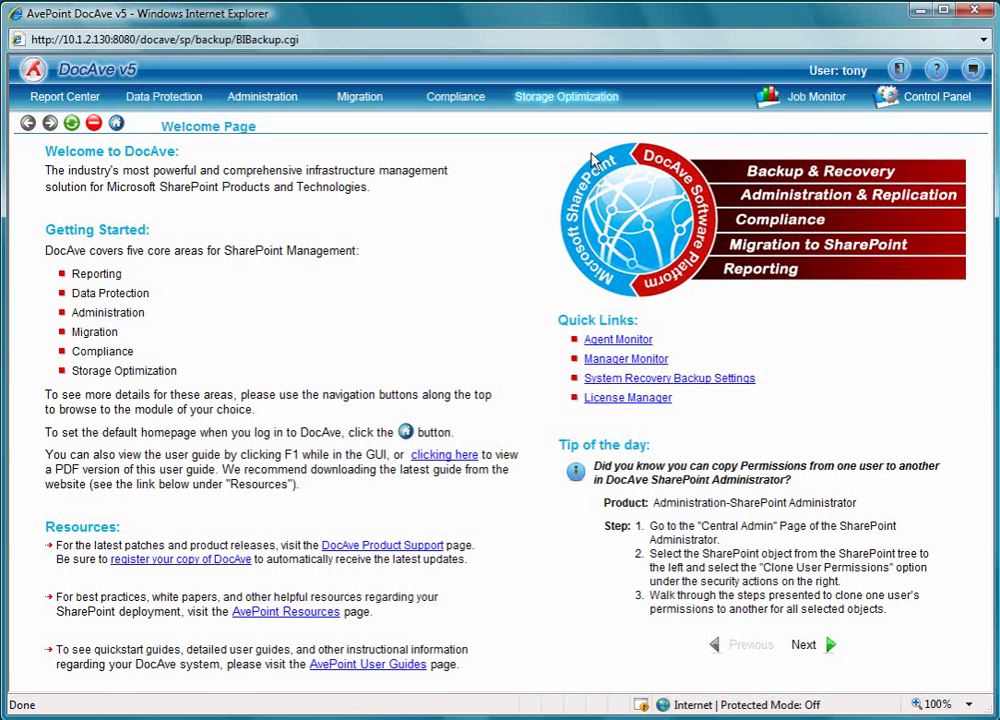
# Open the Device Manager under data management and set the data type to Cloud Storage.
pyautogui.click(903, 99)
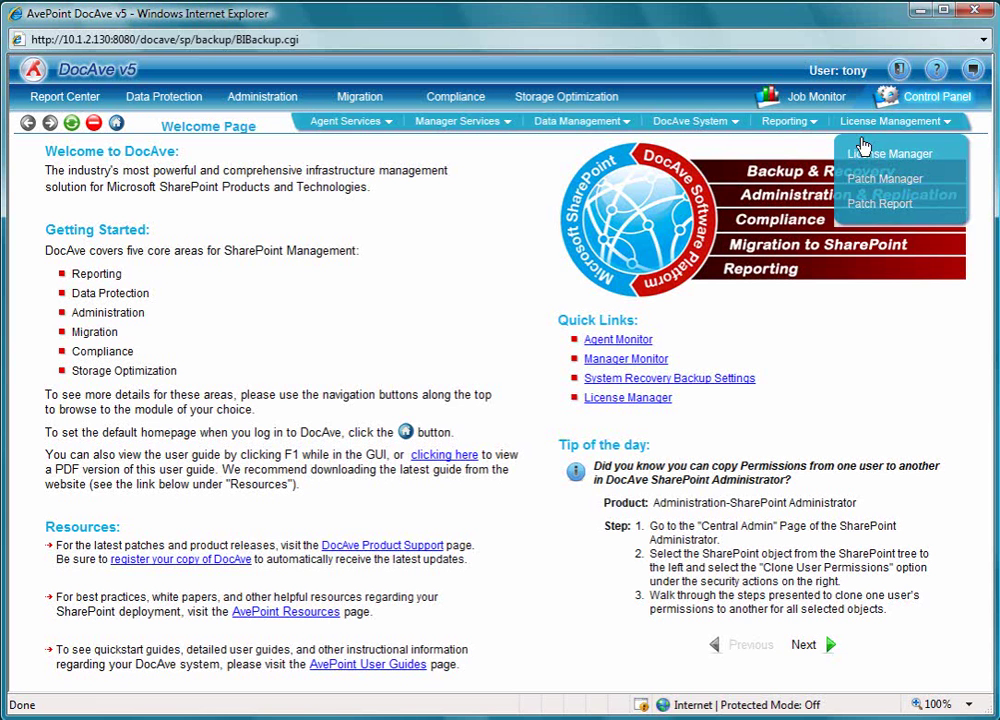
pyautogui.moveTo(585, 124)
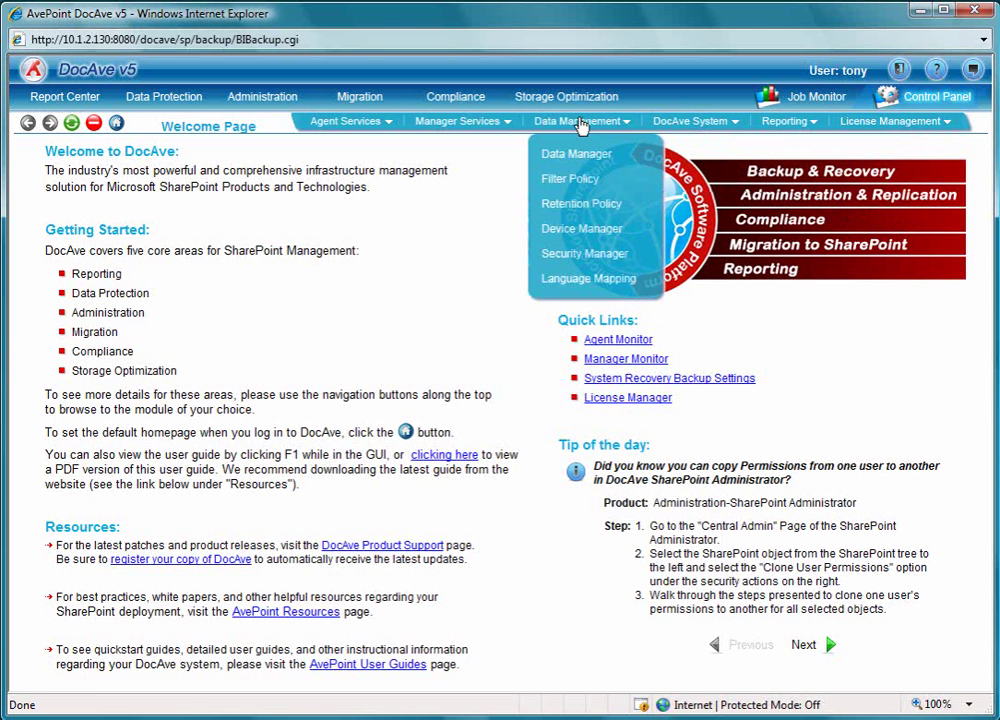
pyautogui.click(584, 230)
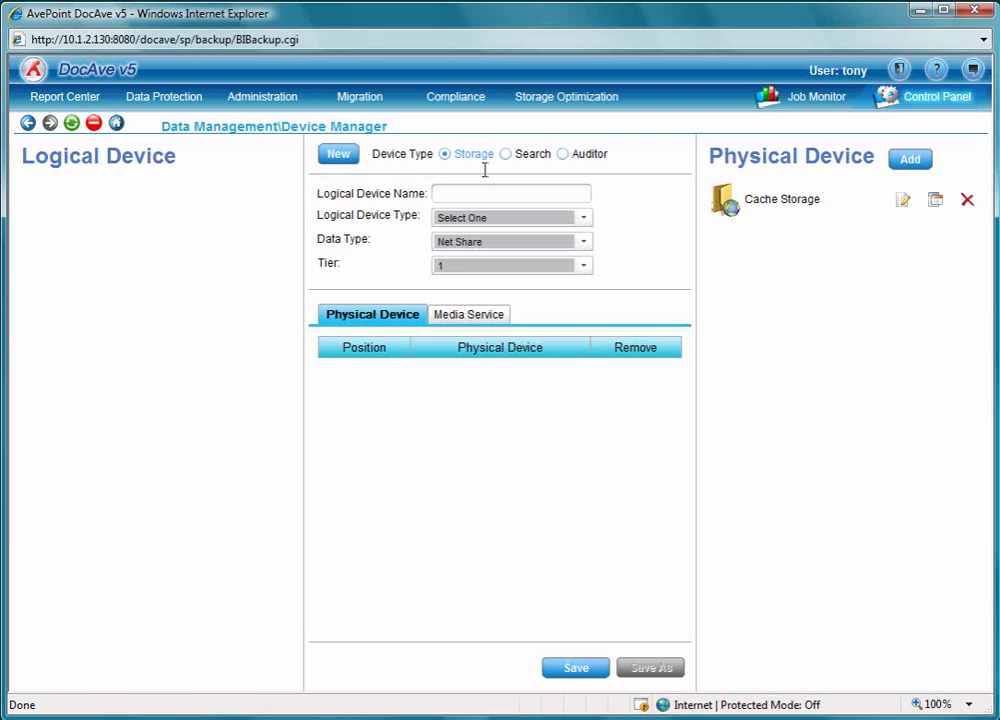
pyautogui.click(584, 244)
pyautogui.click(484, 334)
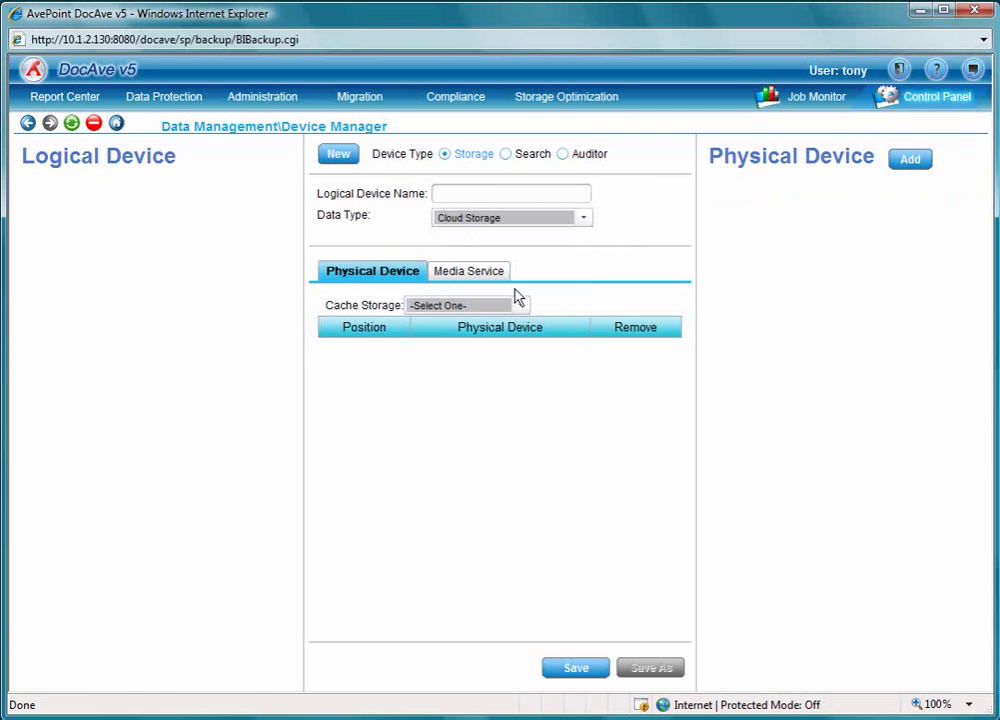
# Add and save a RackSpace Cloud Files physical device named RackSpace CF, entering the account username and API access key.
pyautogui.click(910, 161)
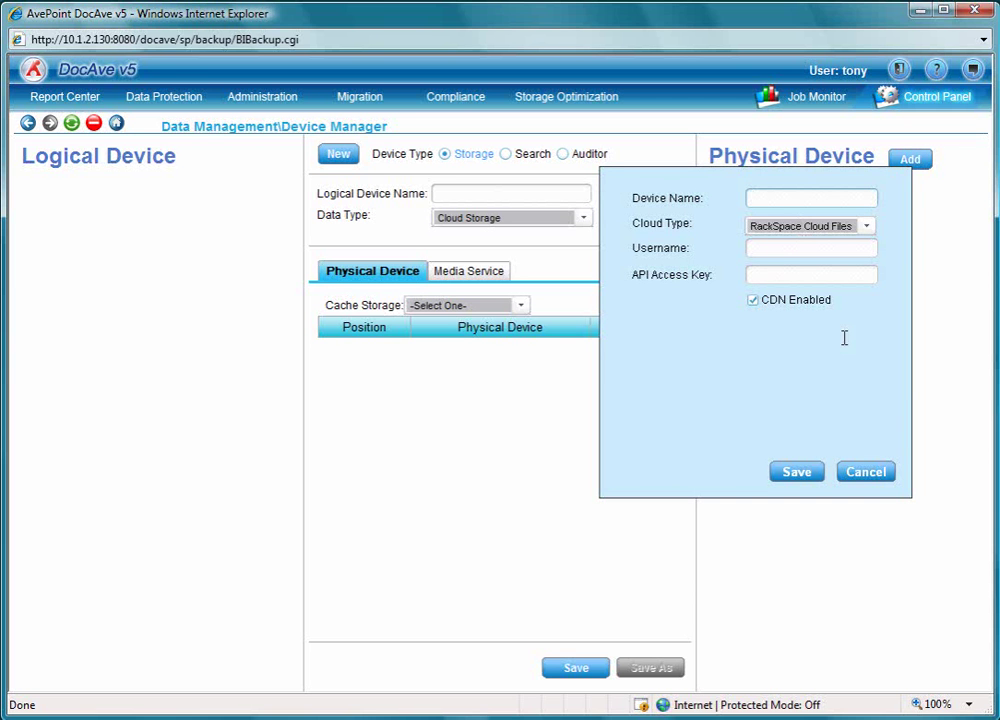
pyautogui.write('RackSpace CF')
pyautogui.press('Tab')
pyautogui.press('Tab')
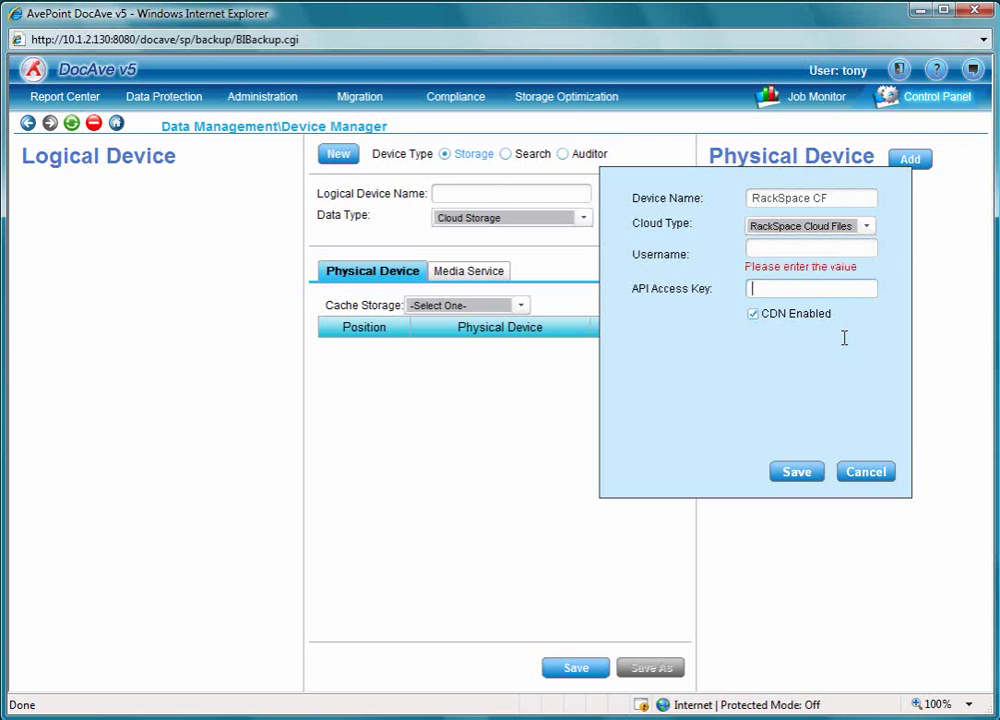
pyautogui.click(795, 250)
pyautogui.write('rackcloud06')
pyautogui.click(783, 290)
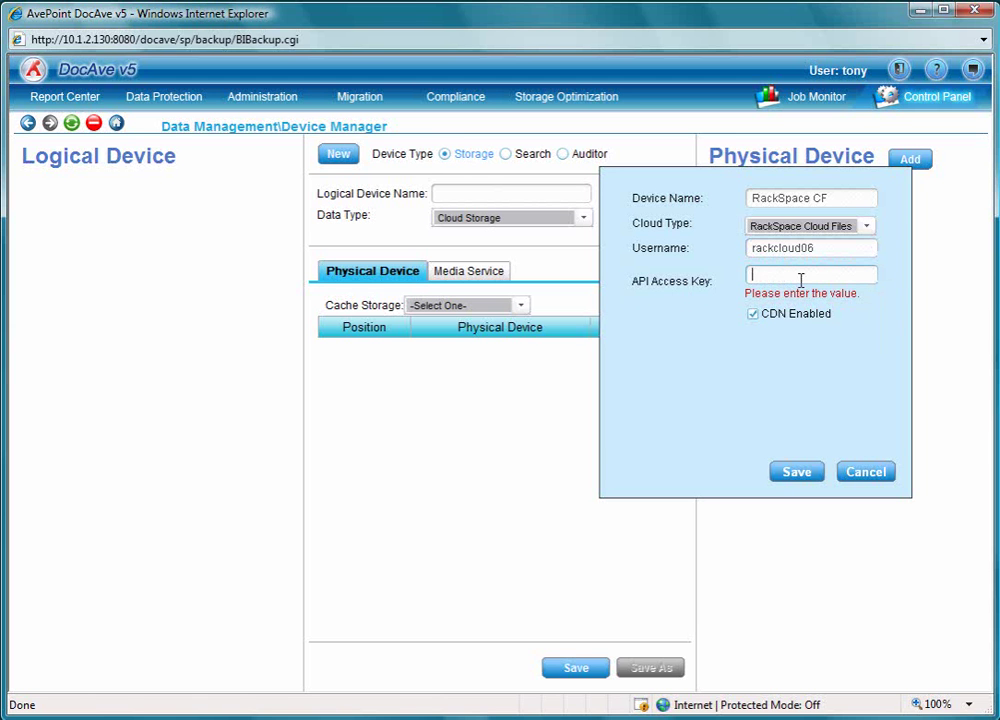
pyautogui.hotkey('ctrl', 'v')
pyautogui.click(783, 474)
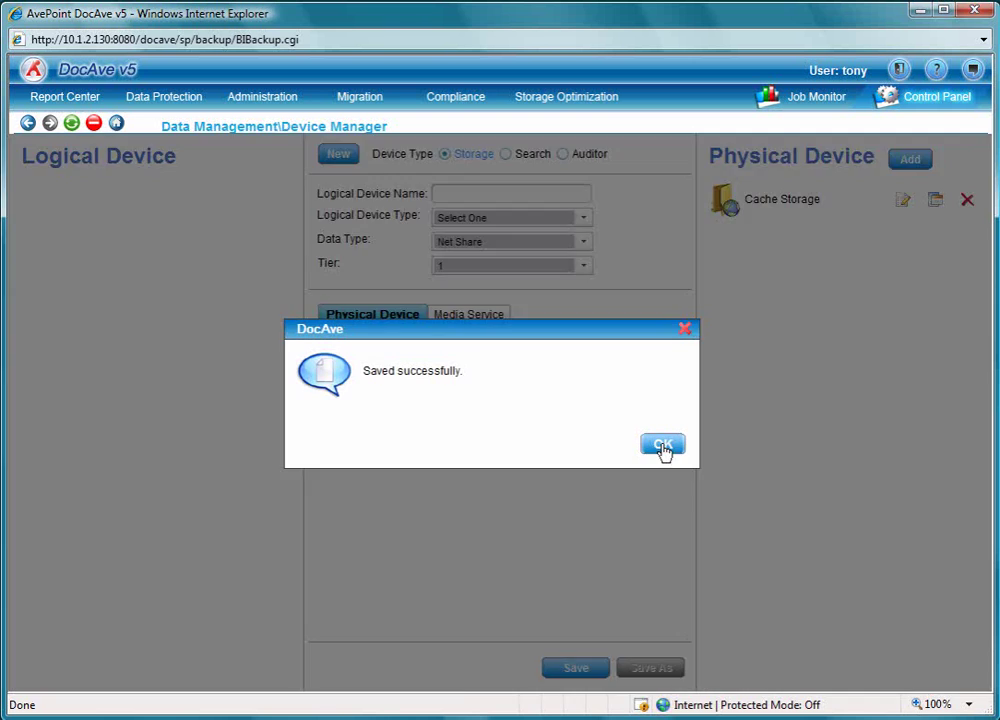
pyautogui.click(662, 443)
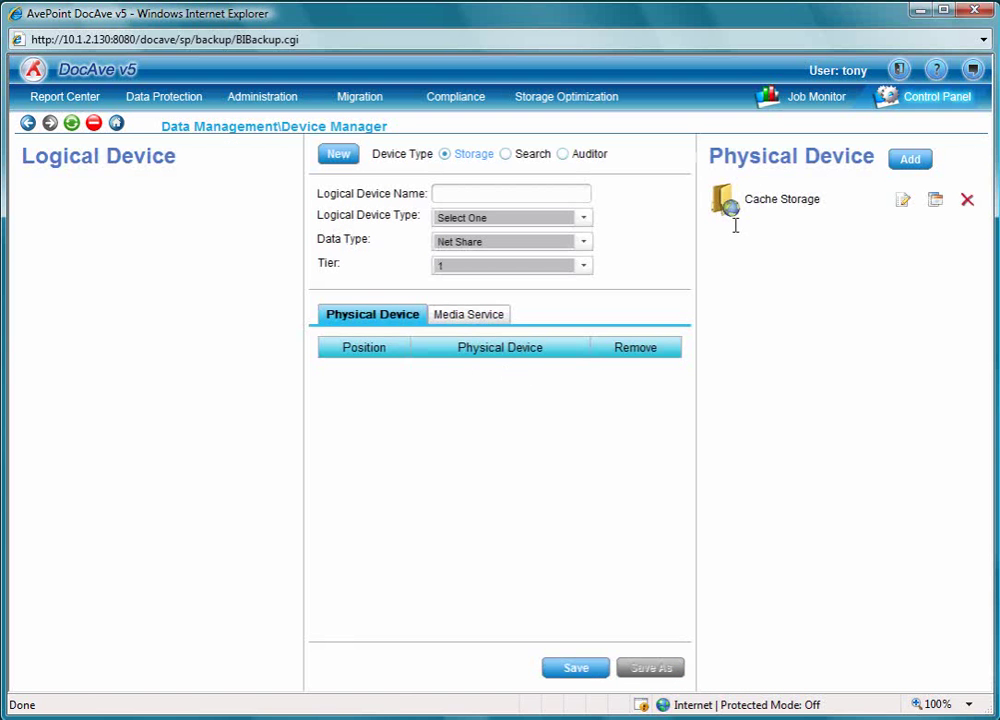
# Set the logical device's data type to Cloud Storage, assigning RackSpace CF as physical device and Cache Storage as its cache.
pyautogui.click(585, 243)
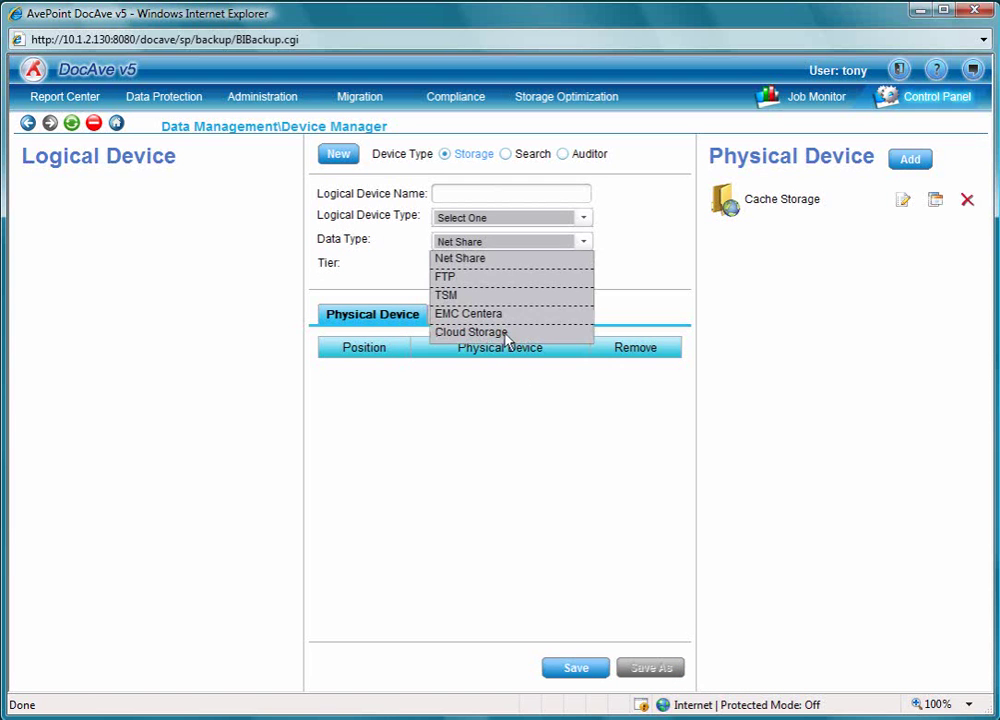
pyautogui.click(468, 333)
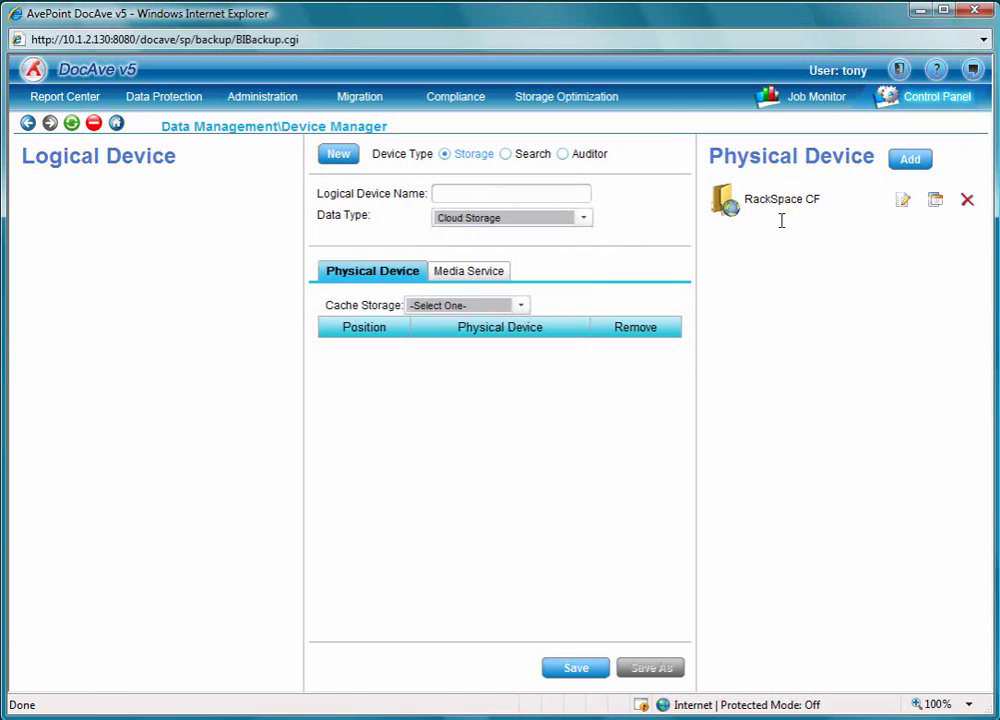
pyautogui.click(470, 274)
pyautogui.moveTo(759, 276); pyautogui.dragTo(473, 328)
pyautogui.click(398, 281)
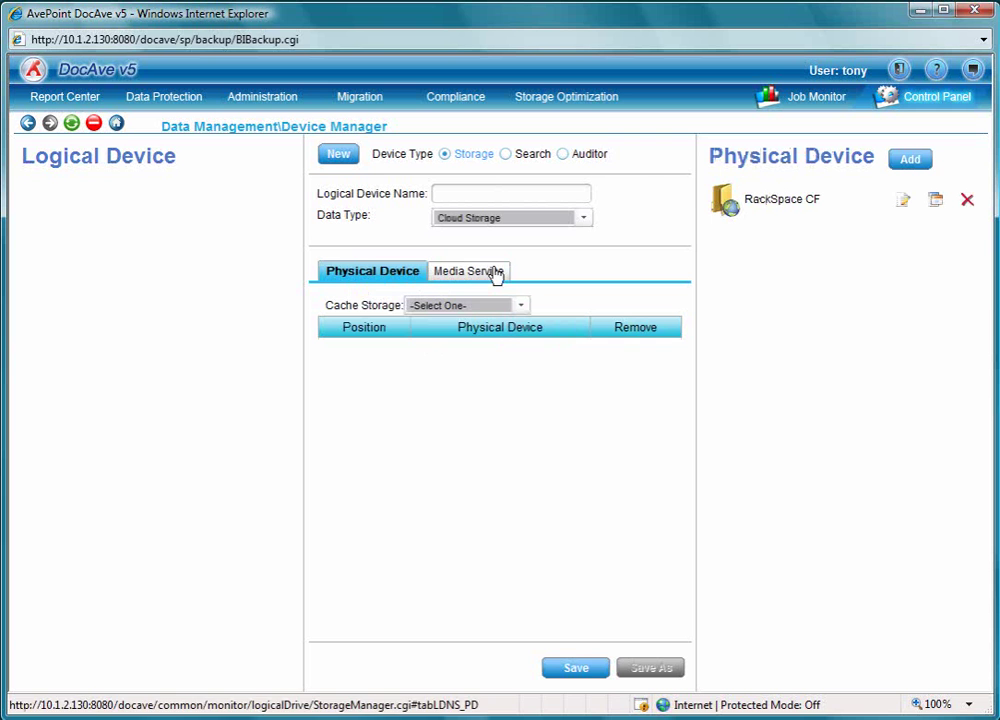
pyautogui.moveTo(724, 203); pyautogui.dragTo(470, 340)
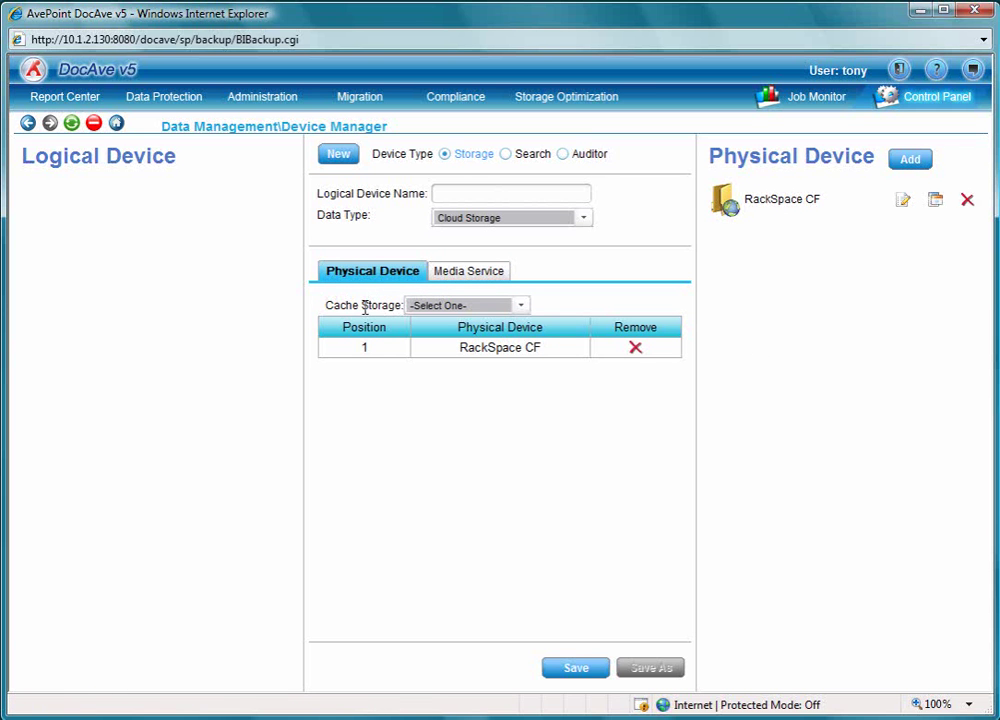
pyautogui.click(466, 305)
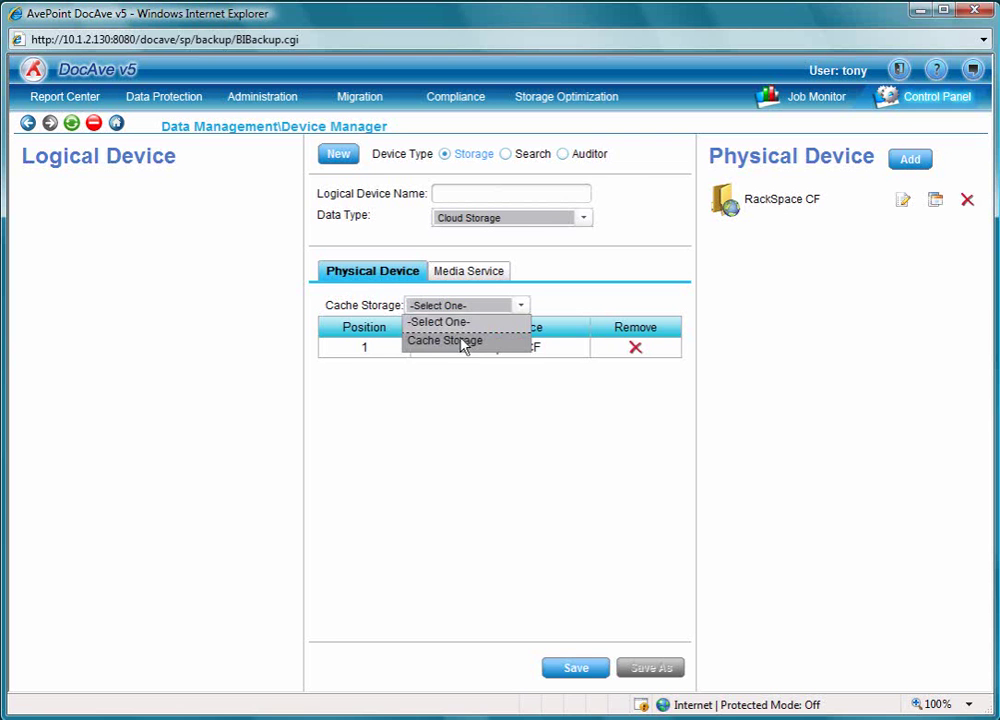
pyautogui.click(466, 341)
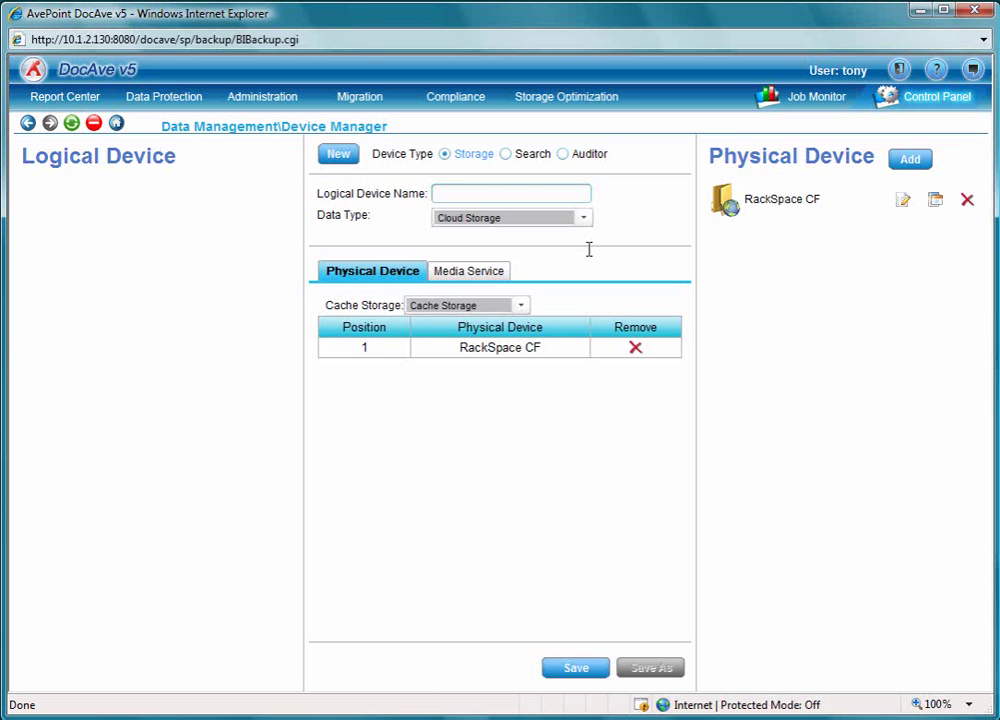
# Name the logical device RackSpace CF Device and save it.
pyautogui.write('RackSpace De')
pyautogui.press('BackSpace')
pyautogui.press('BackSpace')
pyautogui.write('F')
pyautogui.press('BackSpace')
pyautogui.write('CF Device')
pyautogui.click(574, 669)
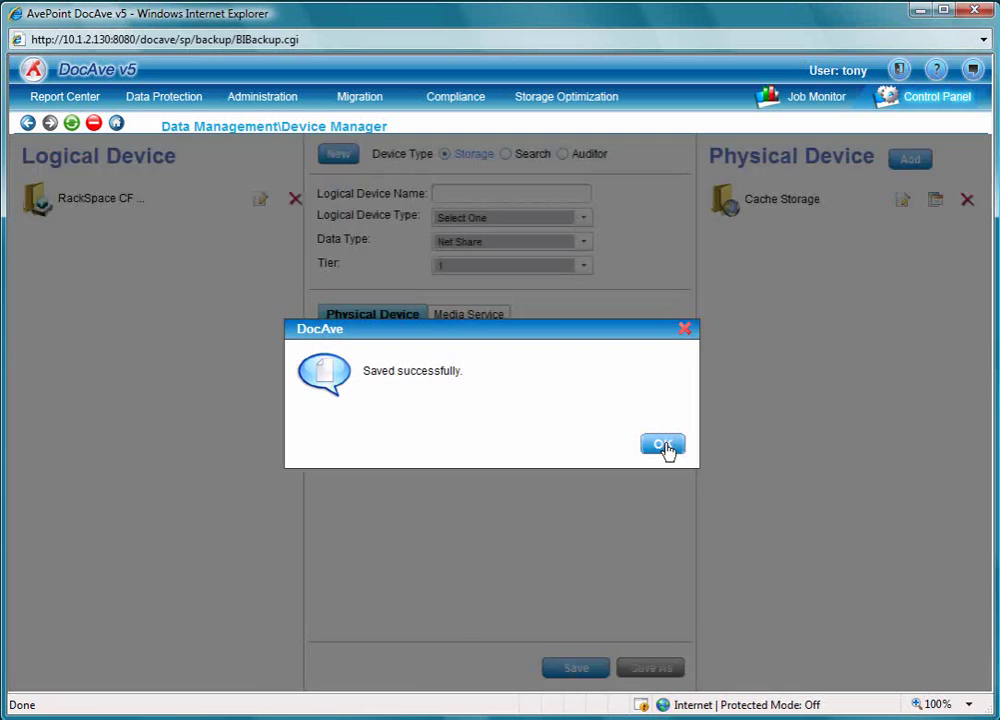
pyautogui.click(663, 446)
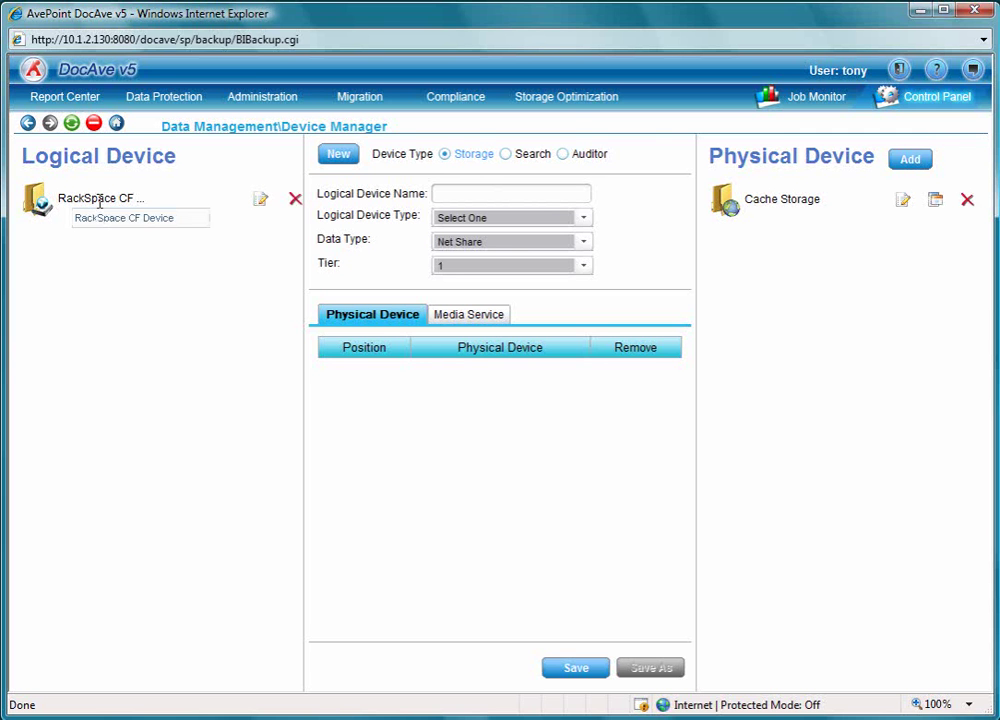
# Open the Archiver Plan Builder and set the scope to the AvePoint farm with its default agent group.
pyautogui.click(578, 95)
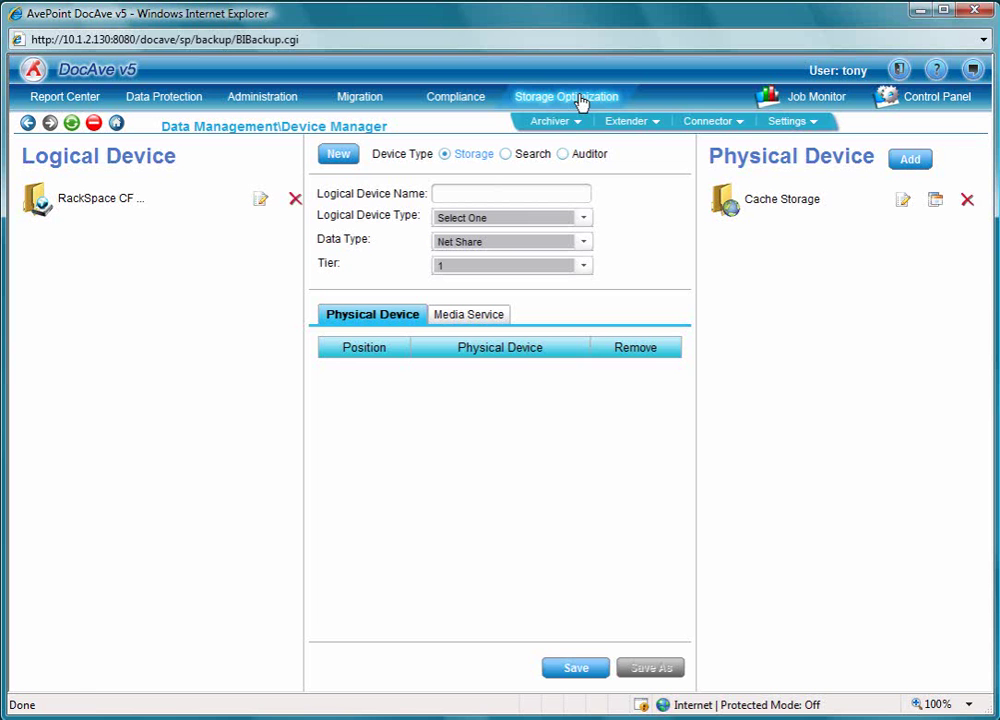
pyautogui.moveTo(560, 121)
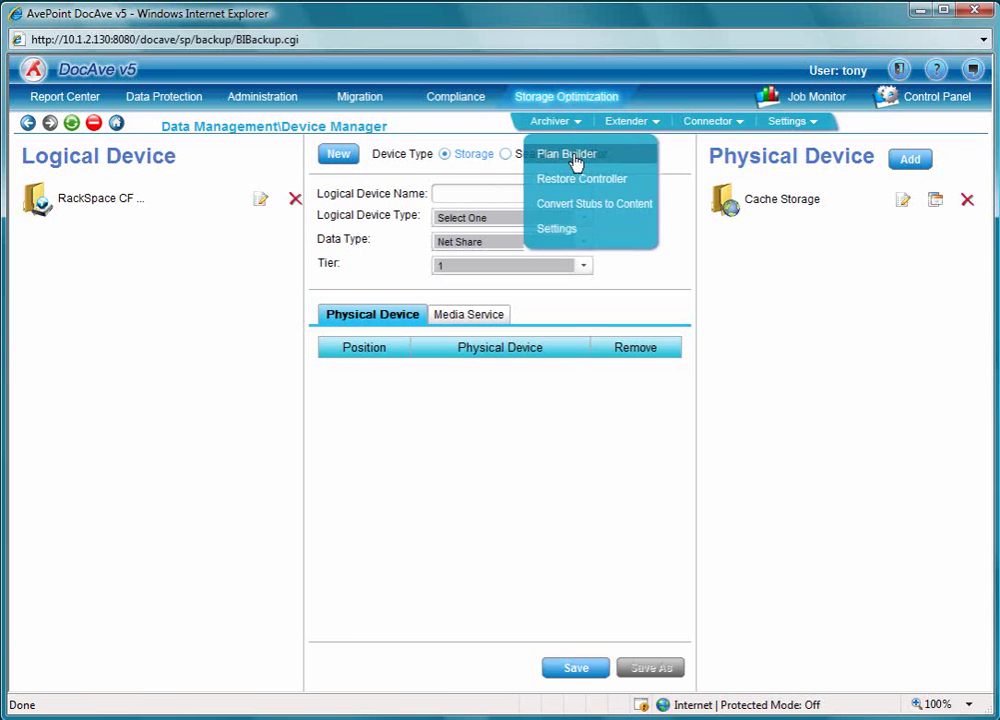
pyautogui.click(570, 158)
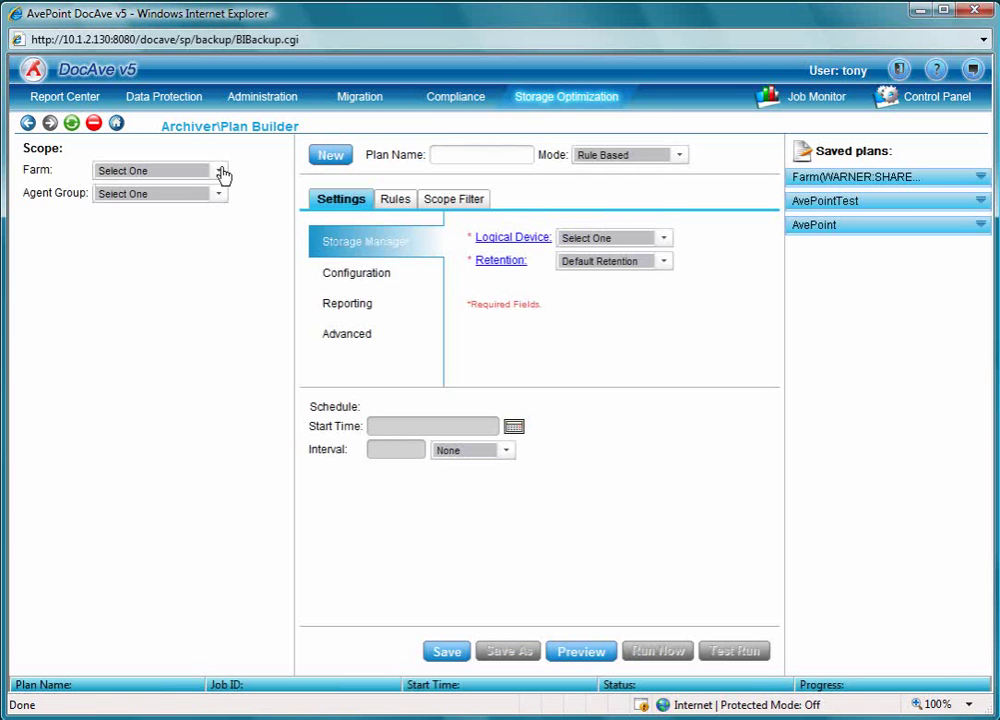
pyautogui.click(219, 170)
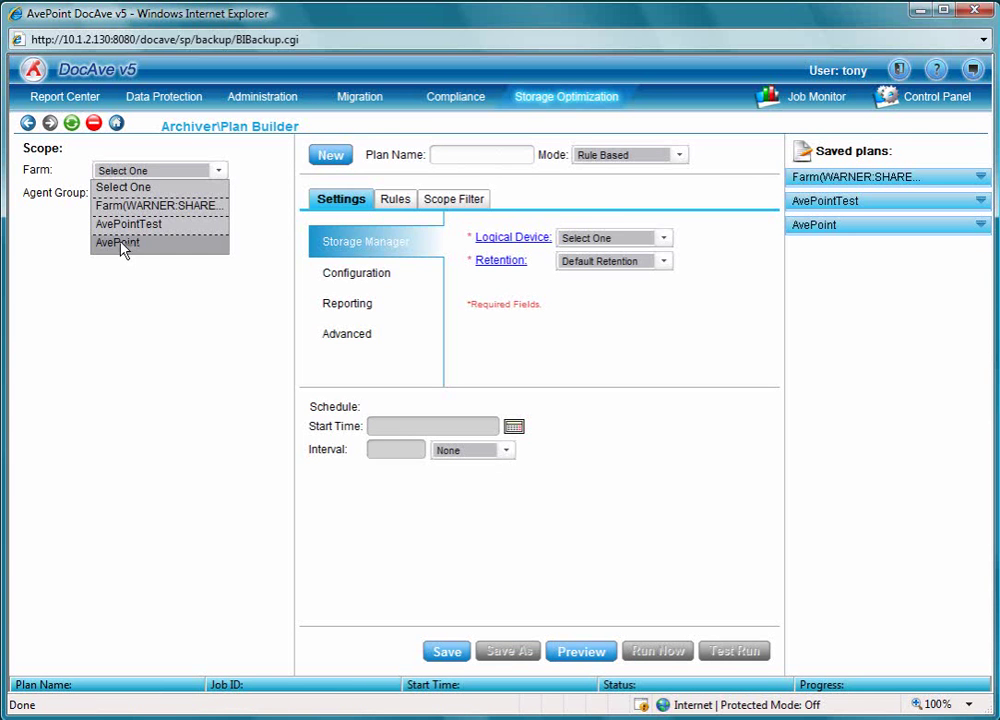
pyautogui.click(118, 242)
pyautogui.click(219, 193)
pyautogui.click(140, 224)
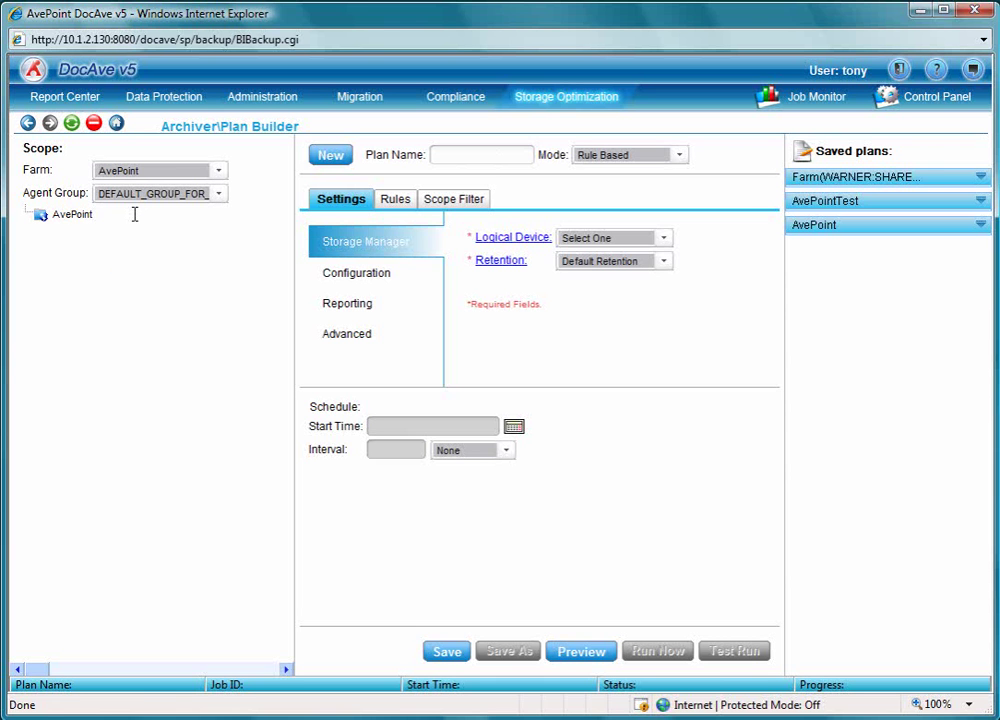
pyautogui.click(40, 216)
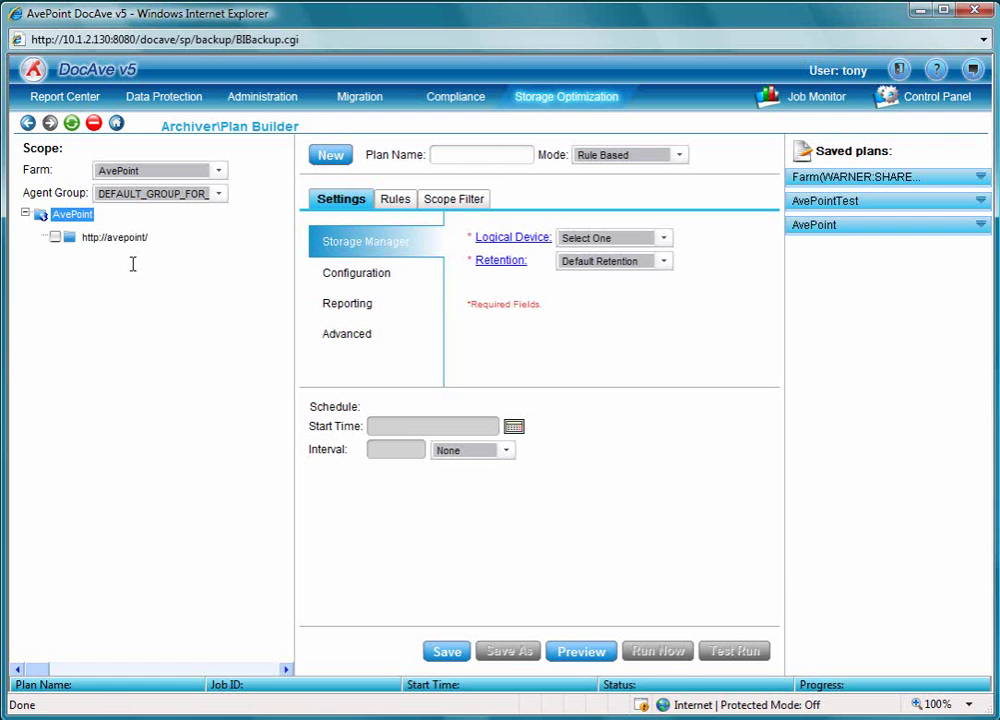
pyautogui.click(115, 237)
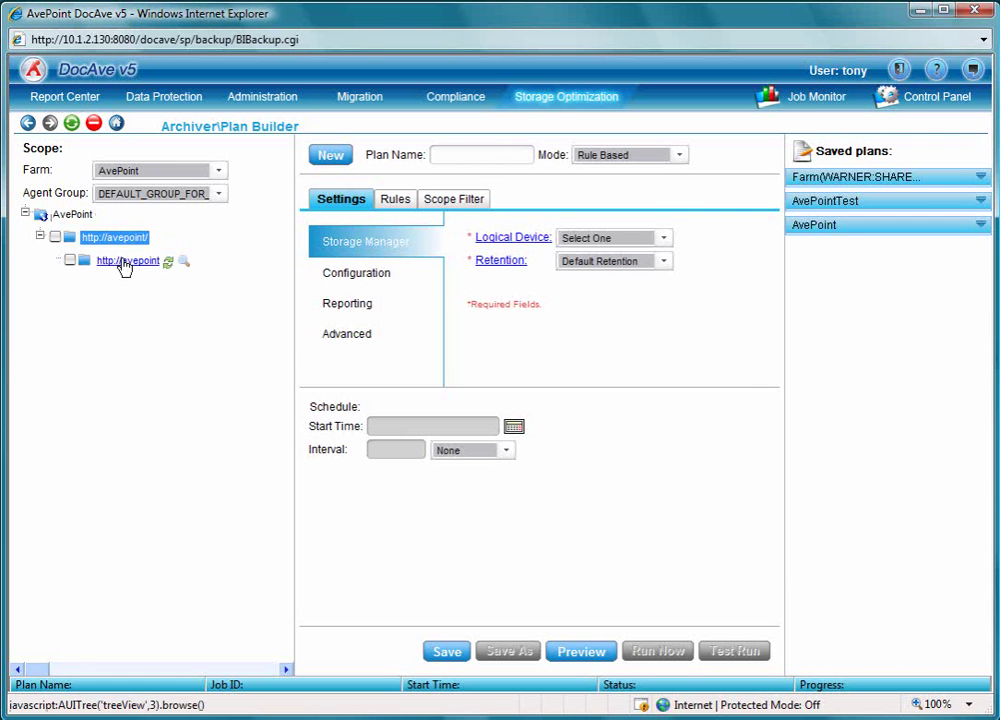
pyautogui.click(127, 261)
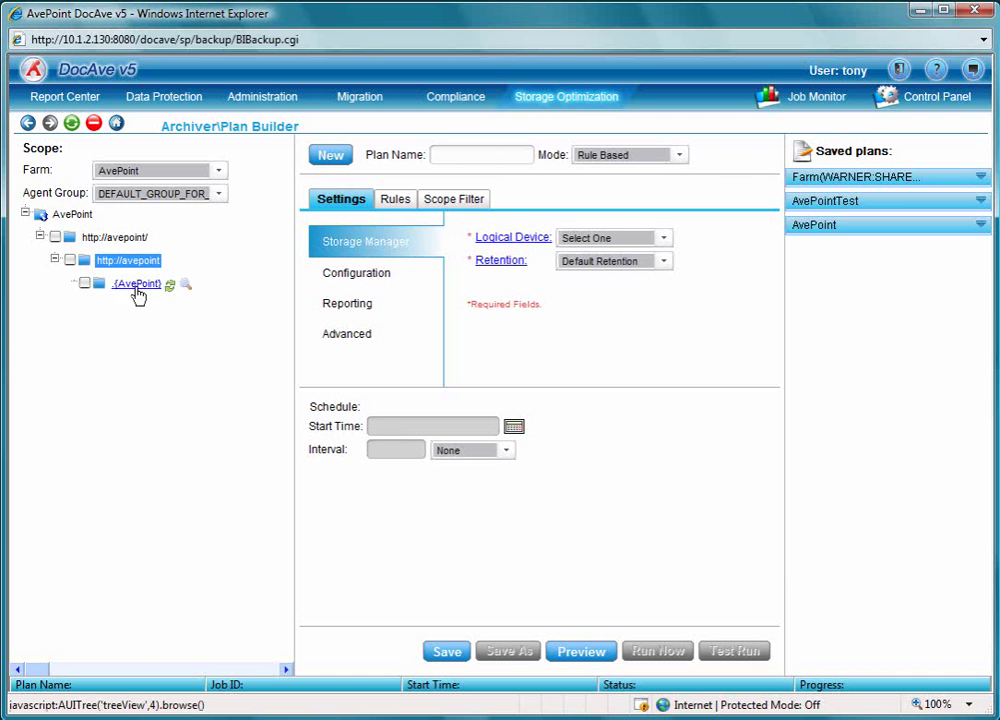
pyautogui.click(137, 284)
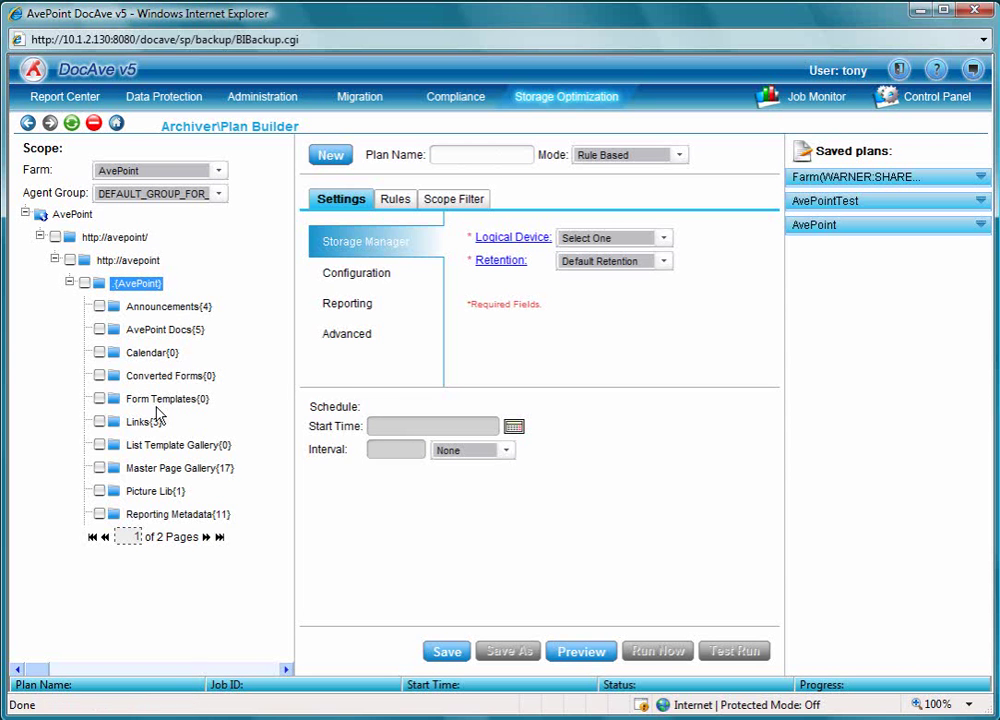
pyautogui.click(165, 330)
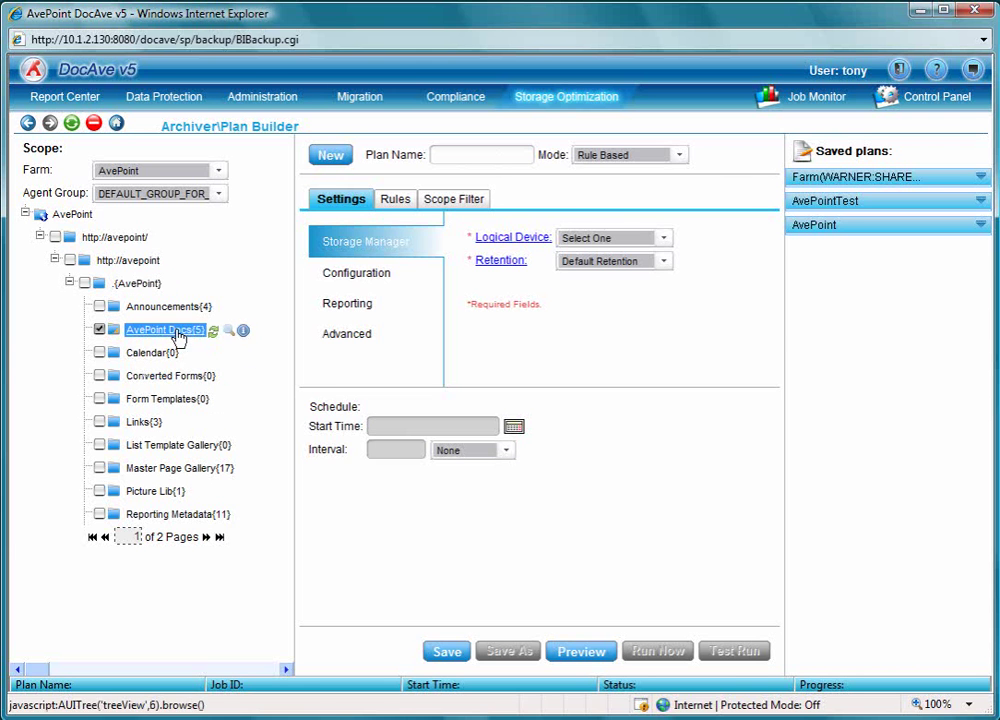
pyautogui.click(233, 332)
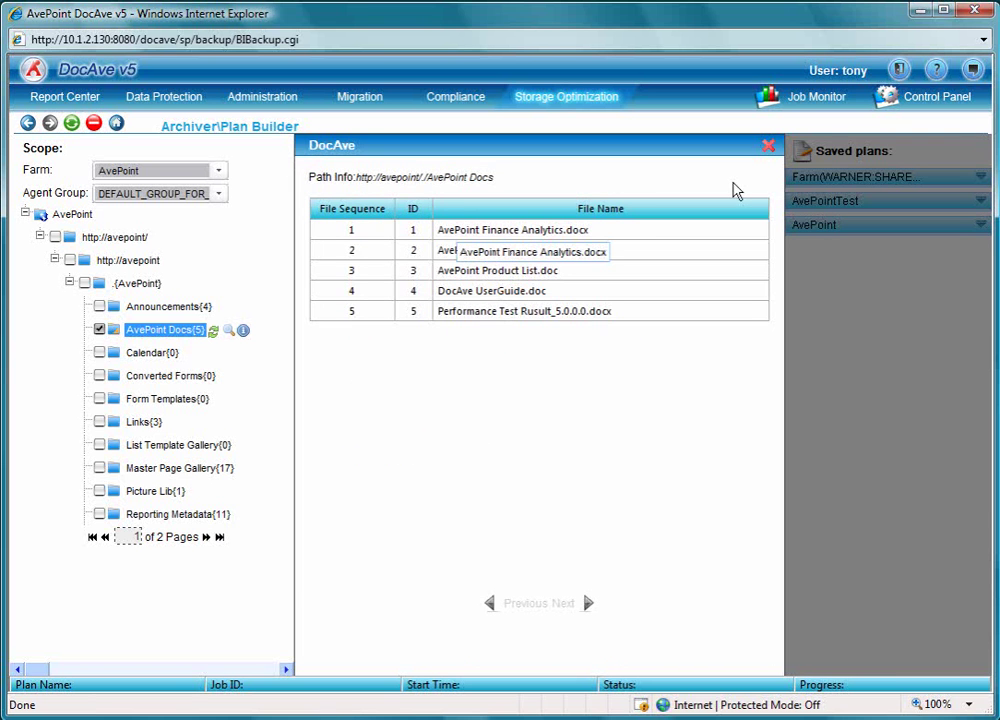
pyautogui.click(768, 146)
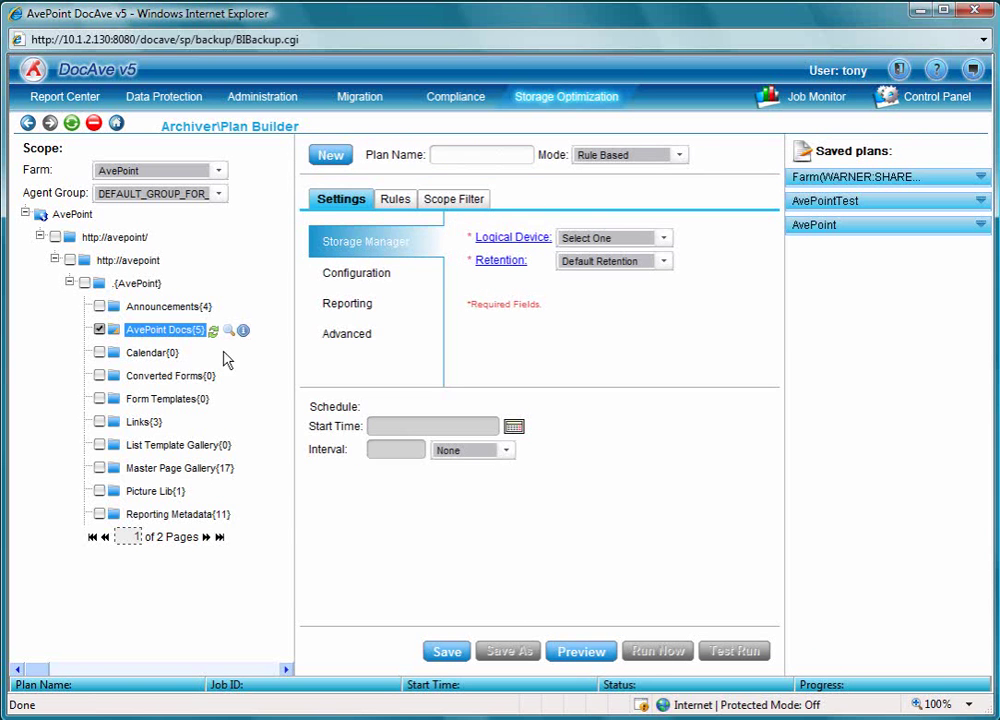
# Name the plan Archive_Cloud and choose RackSpace CF Device as its logical device.
pyautogui.click(487, 161)
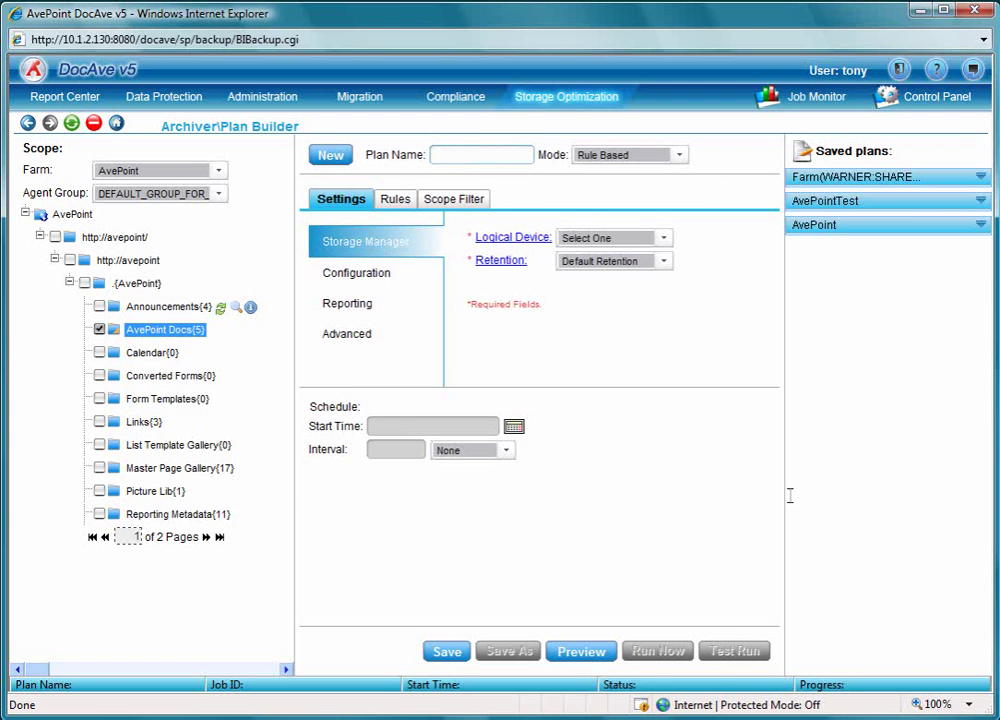
pyautogui.write('Archive_Cloud')
pyautogui.click(662, 239)
pyautogui.click(625, 274)
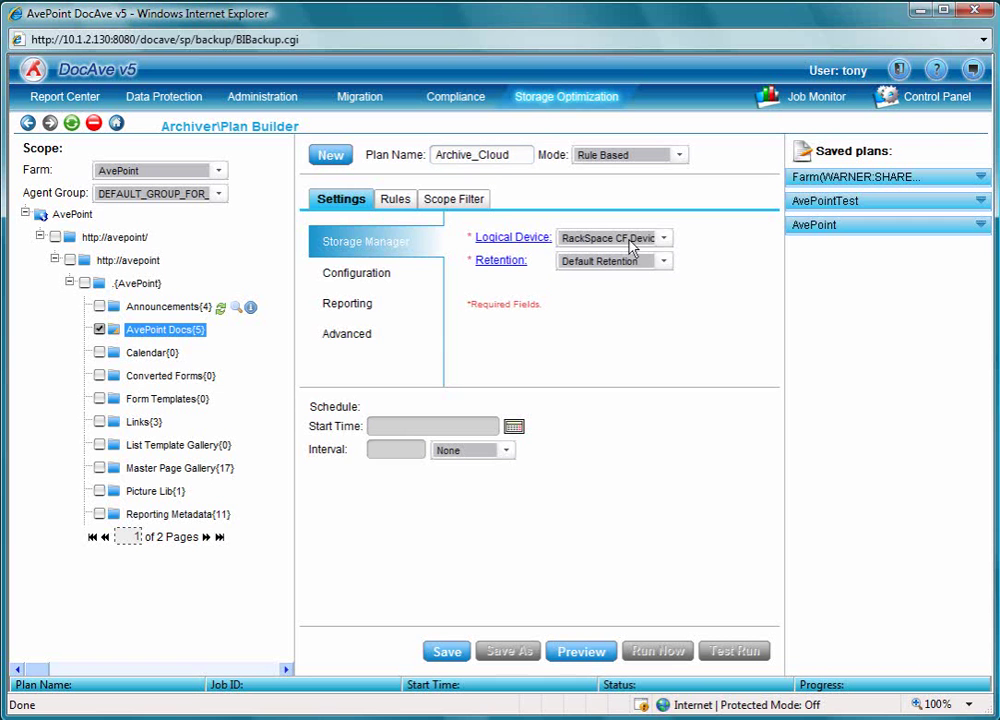
# Enable adding the "Content Archived" metadata column in the plan's advanced settings.
pyautogui.click(358, 338)
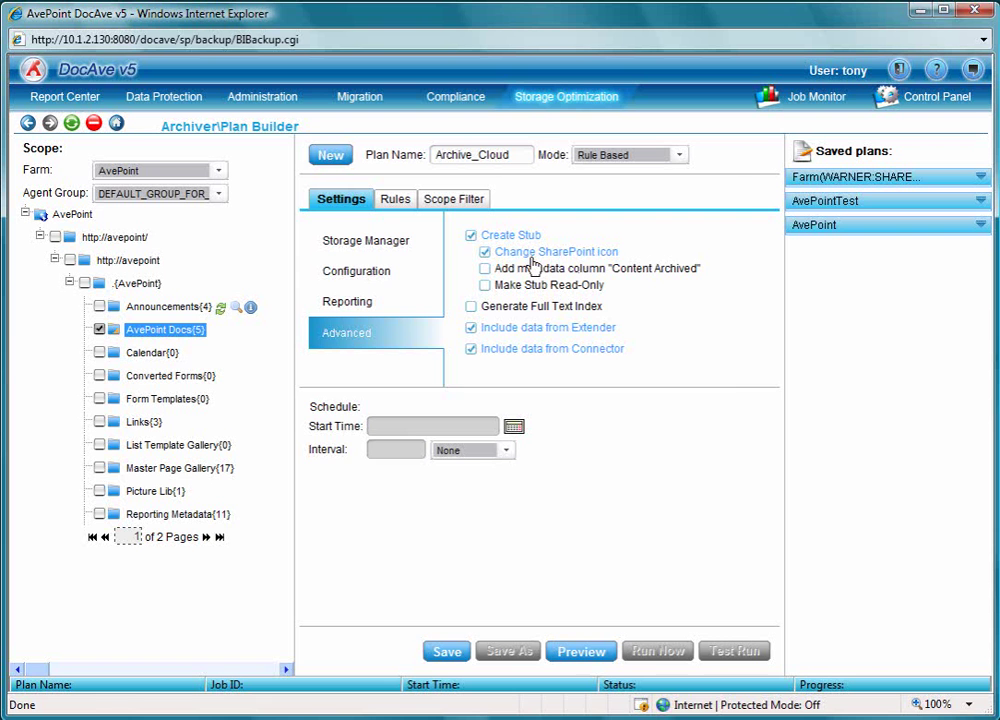
pyautogui.click(485, 268)
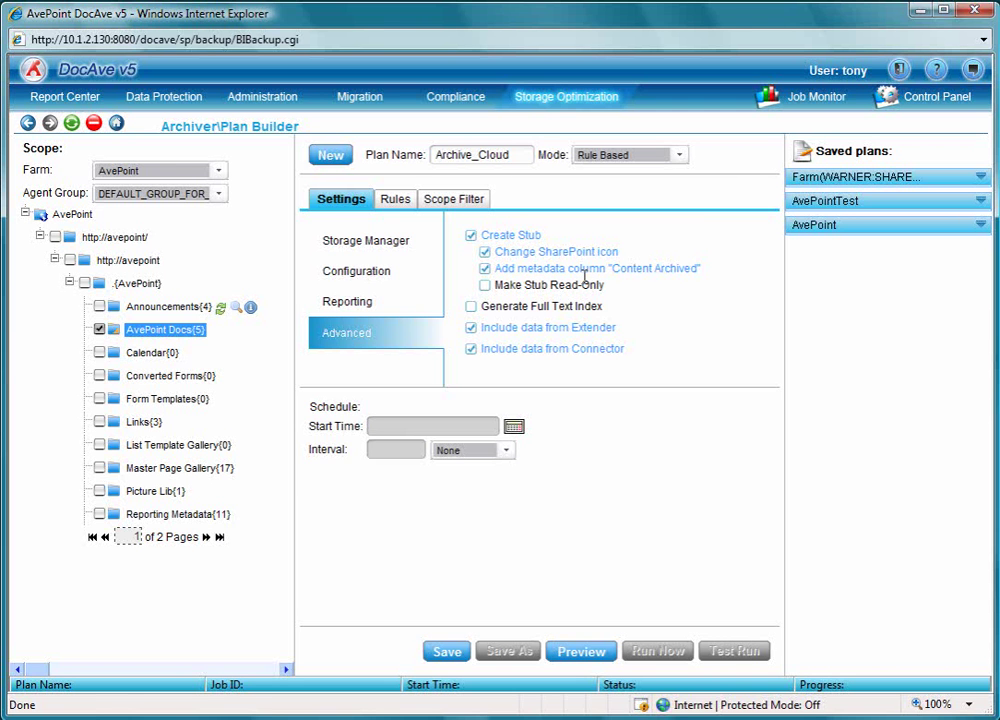
# Add a Document rule matching the document name * to the Archive_Cloud plan and save the plan.
pyautogui.click(398, 210)
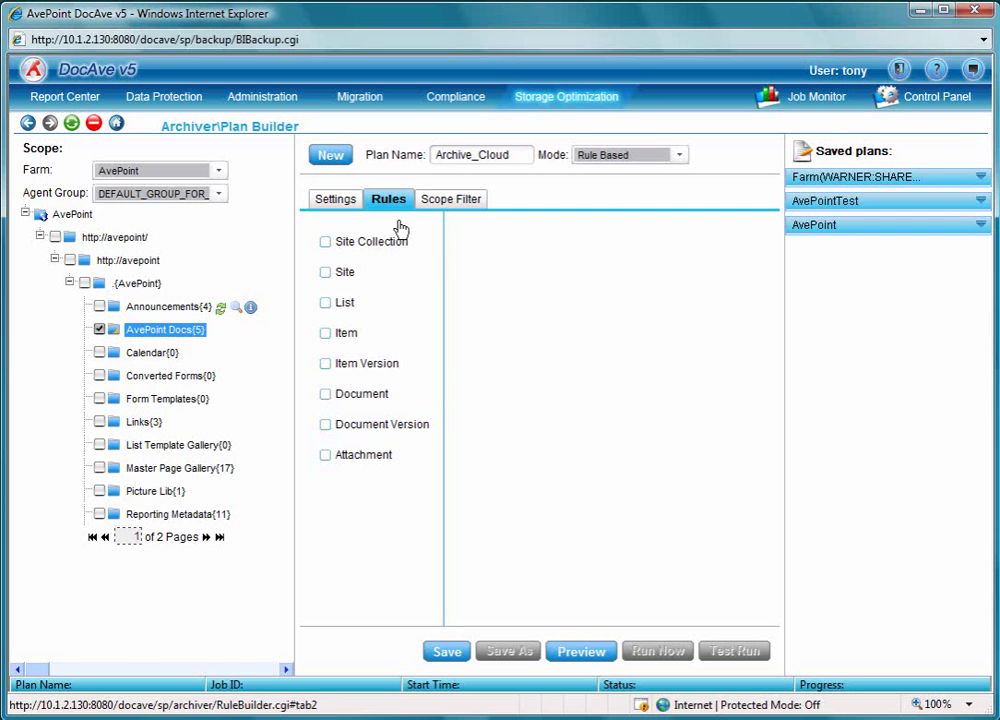
pyautogui.click(325, 394)
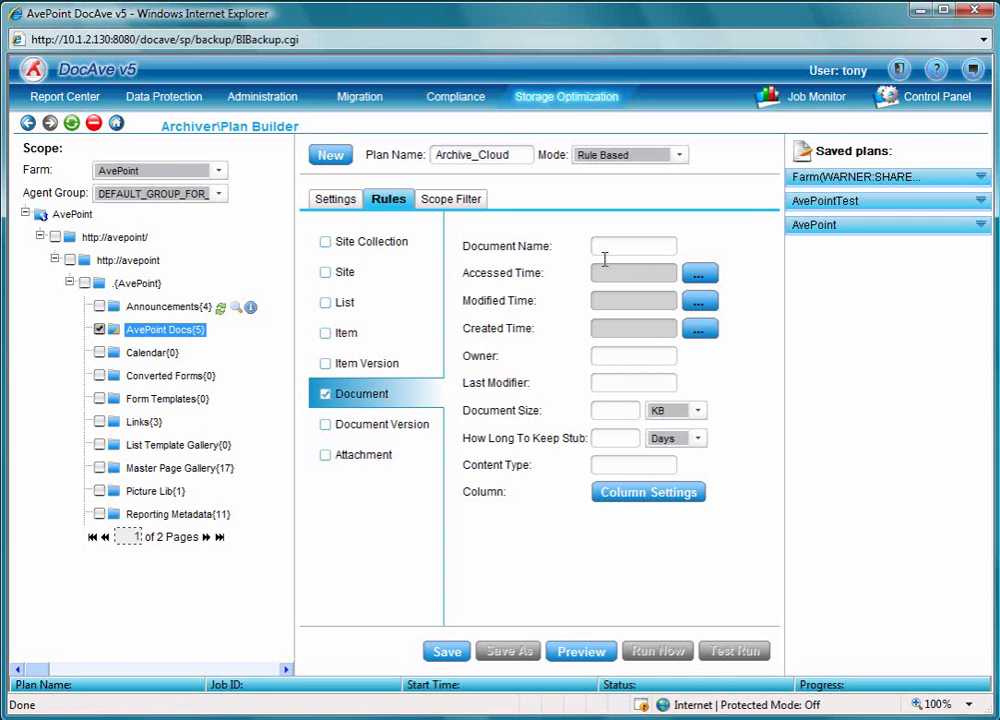
pyautogui.click(643, 248)
pyautogui.write('*')
pyautogui.click(448, 655)
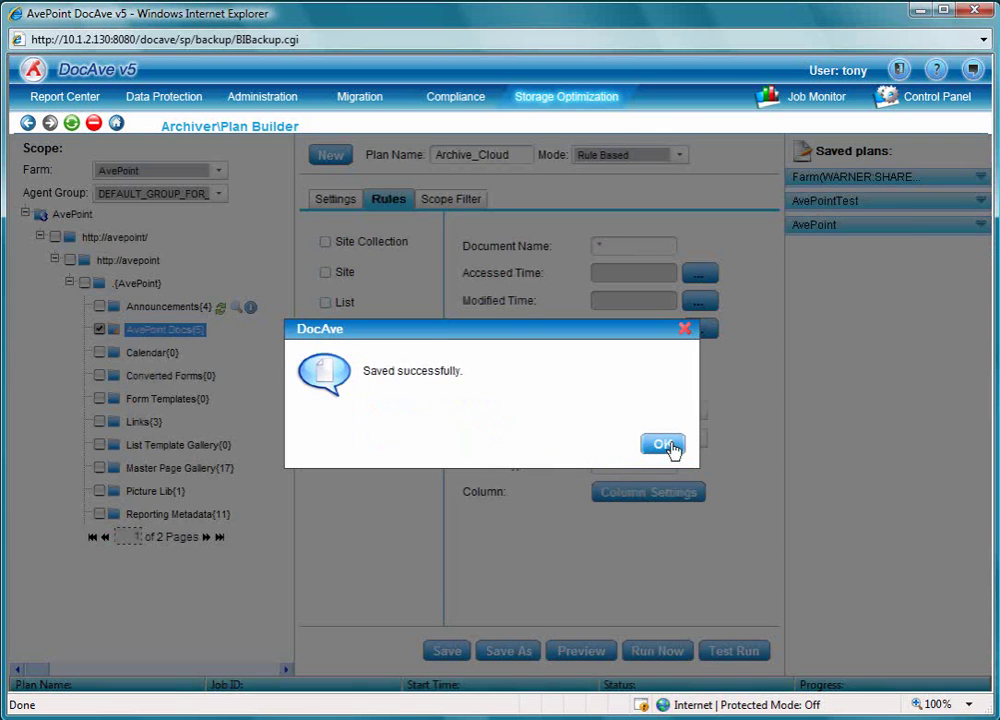
pyautogui.click(664, 445)
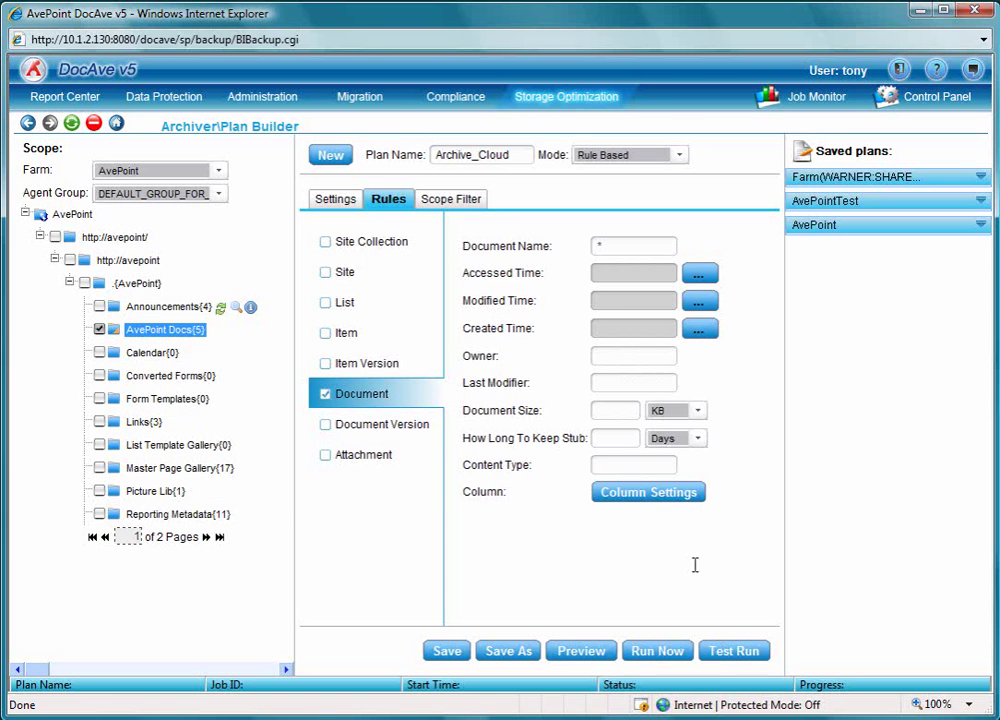
# Run the Archive_Cloud plan immediately, dismiss its progress dialog, and reload the AvePoint Docs library page in SharePoint.
pyautogui.click(655, 655)
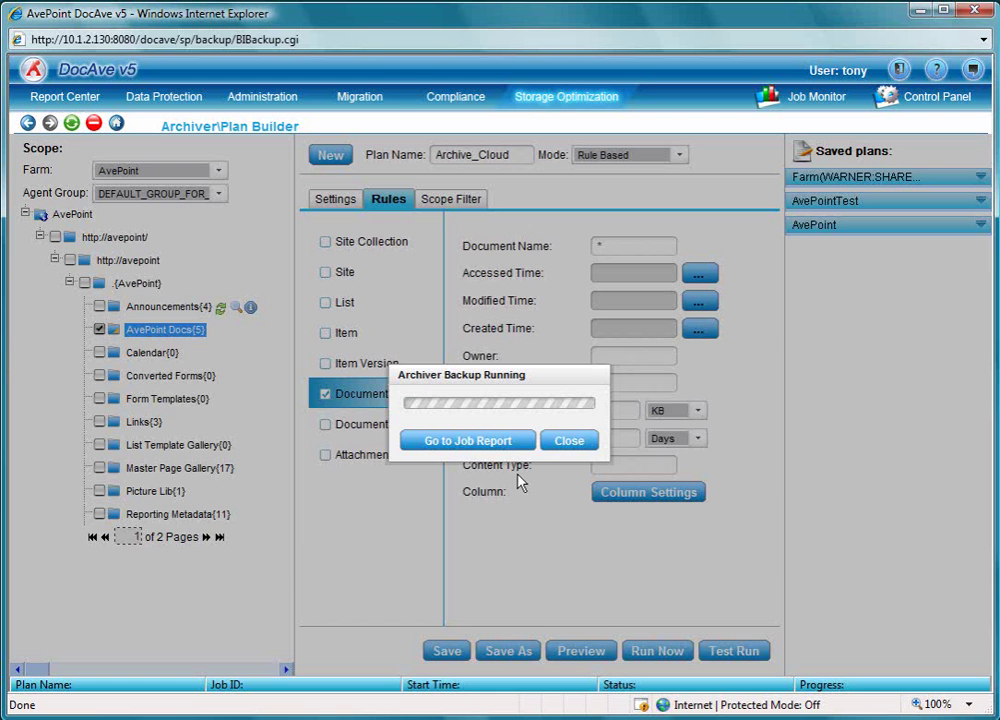
pyautogui.click(572, 443)
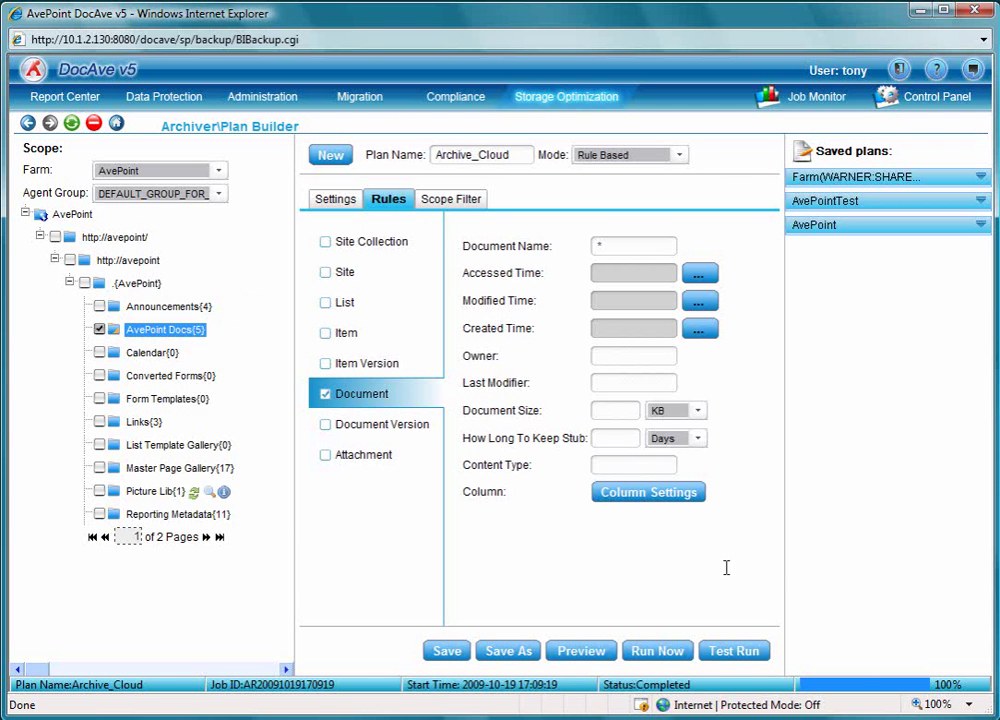
pyautogui.click(209, 491)
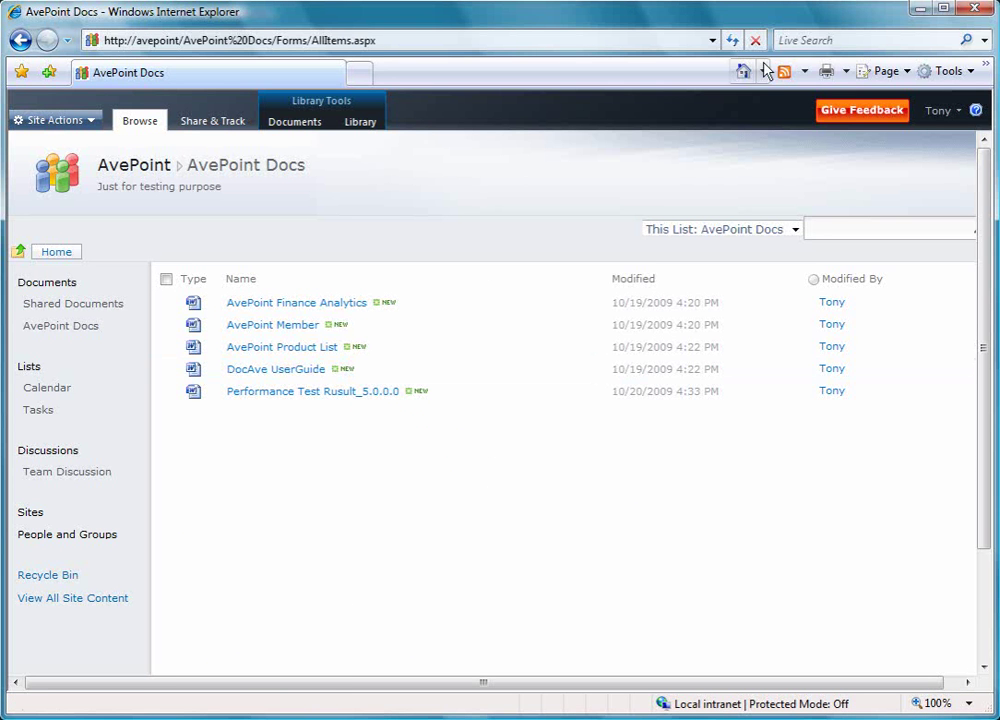
pyautogui.click(734, 40)
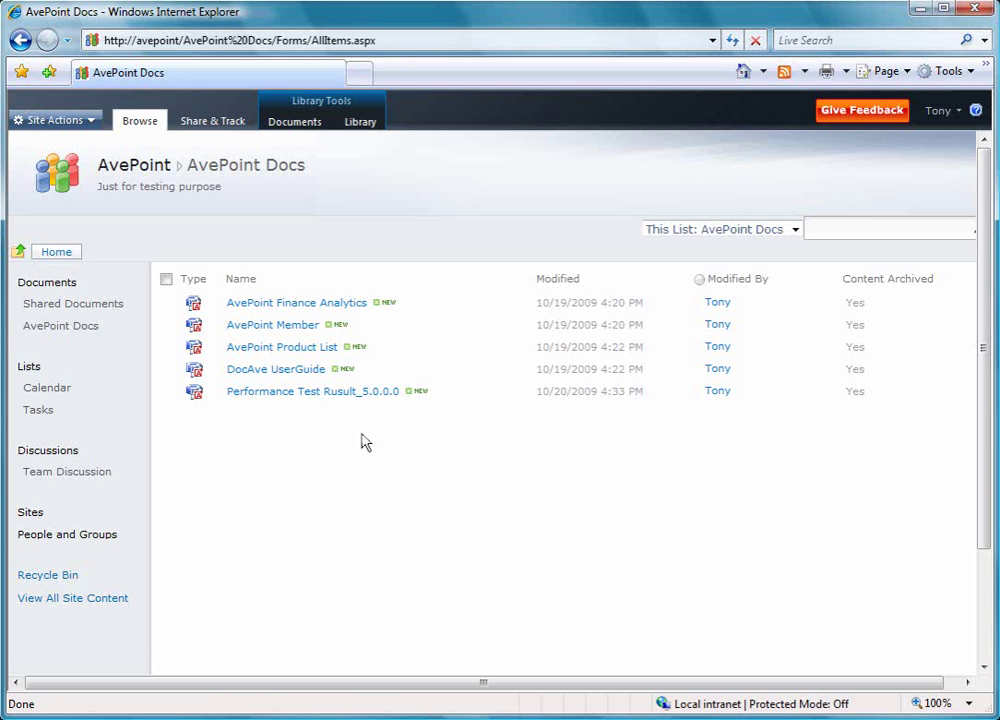
# Open the archived document Performance Test Rusult_5.0.0.0 from the library in Word as read-only and switch it to editing.
pyautogui.click(368, 400)
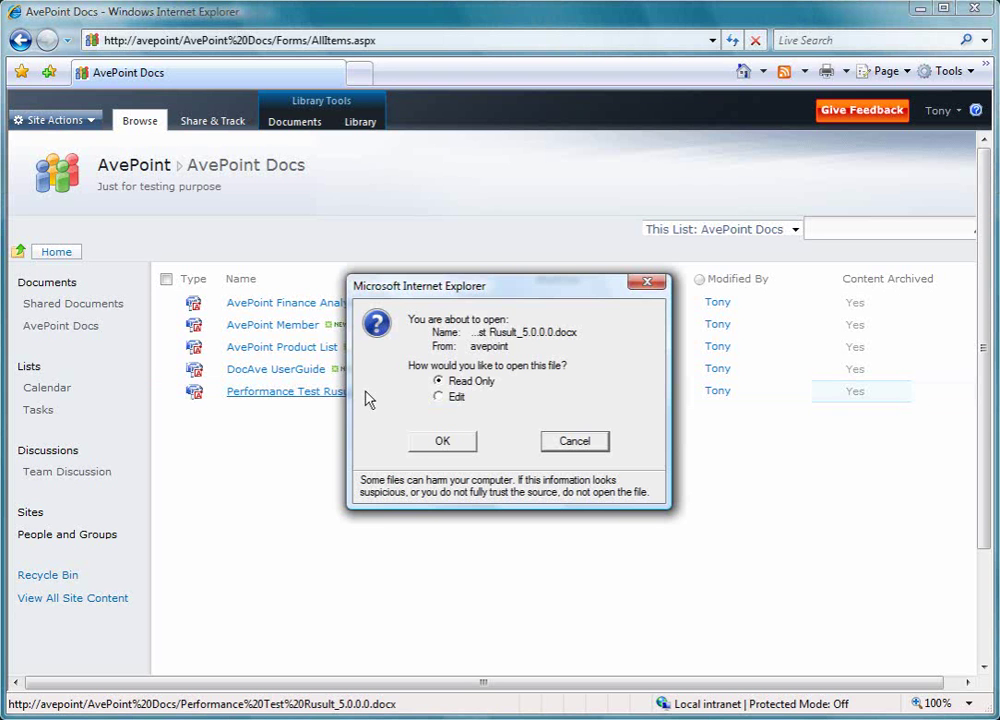
pyautogui.click(445, 451)
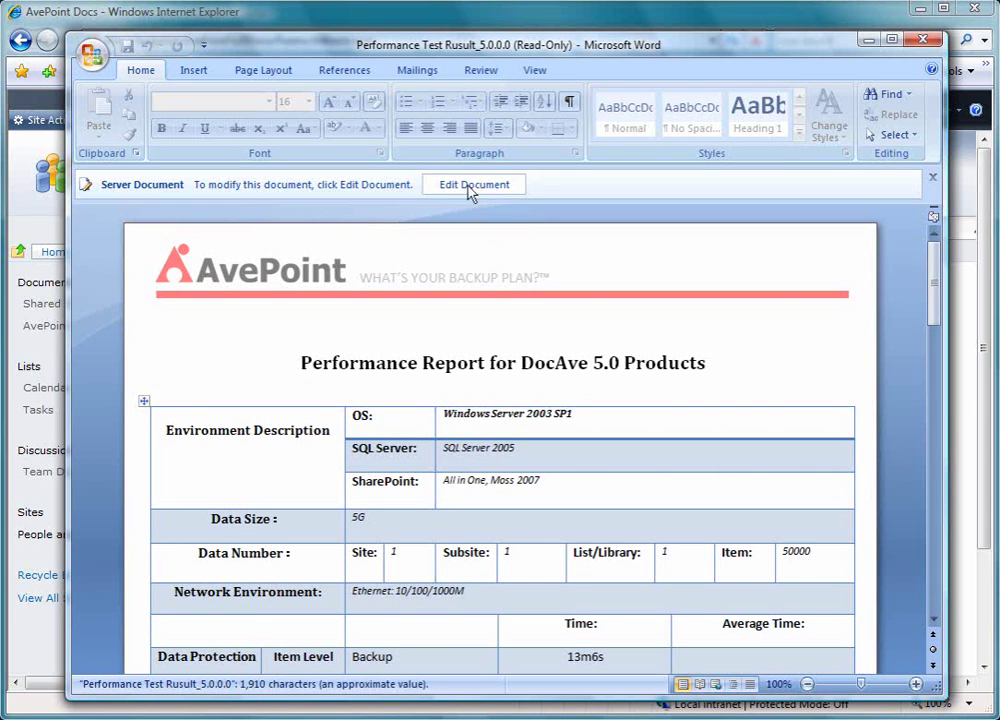
pyautogui.click(470, 186)
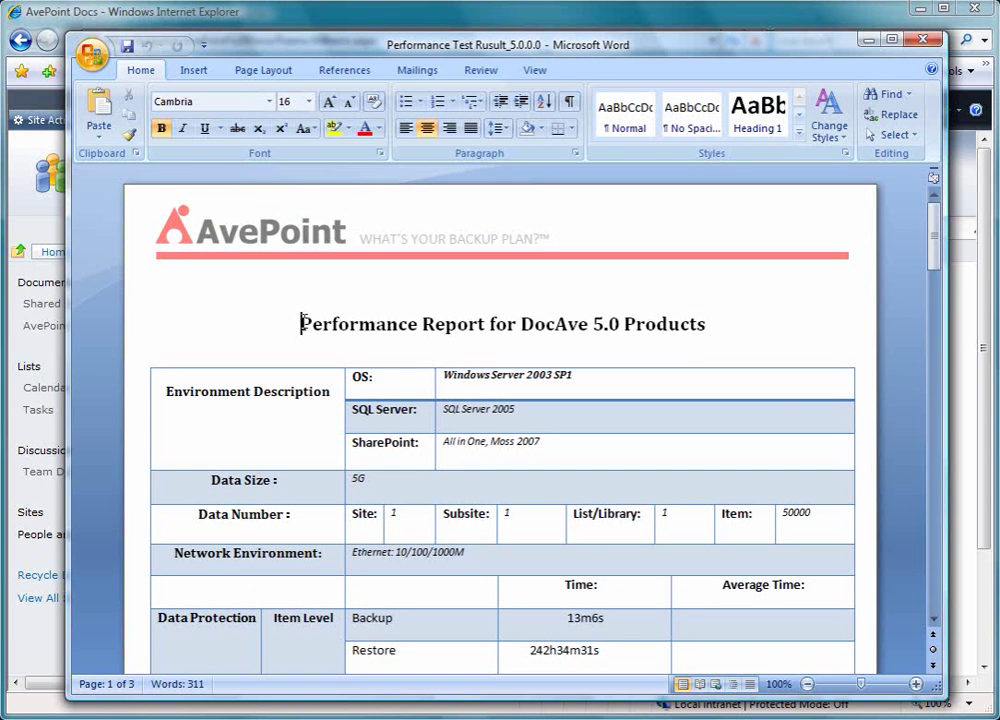
# Insert an "Edited by" line with the editor's name above the report title, then save and close the document.
pyautogui.press('Return')
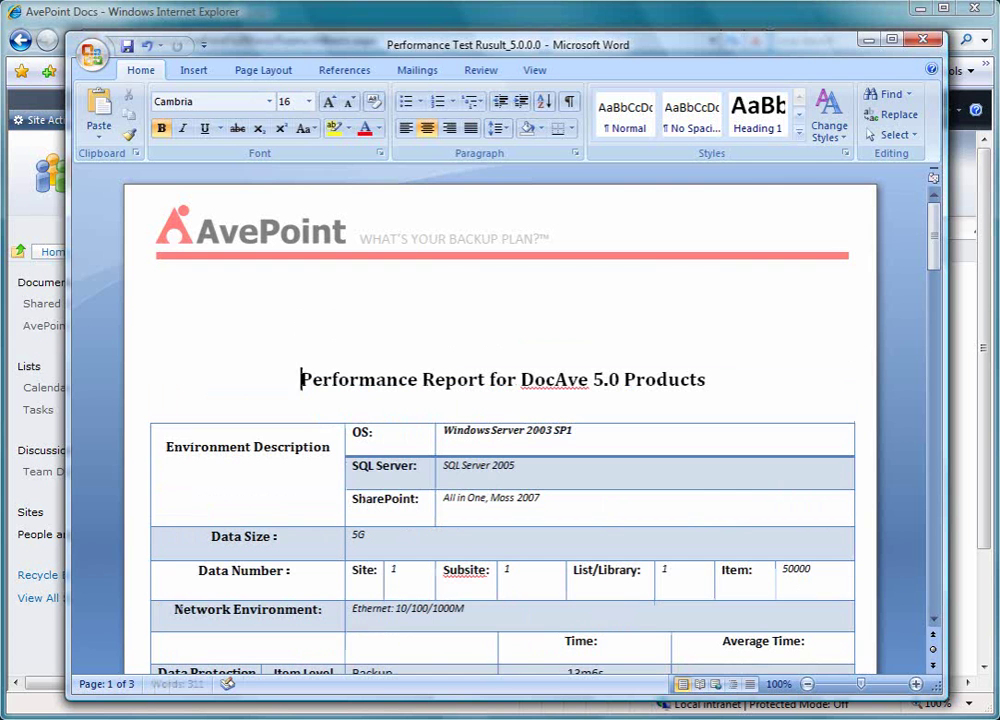
pyautogui.write('Edited b')
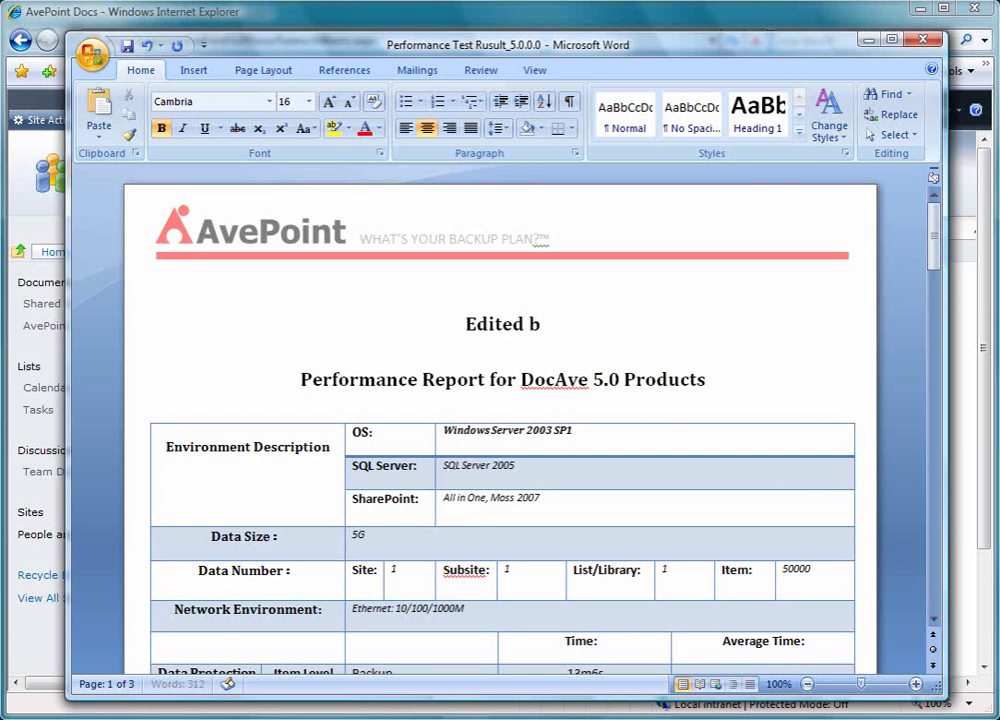
pyautogui.write('y Tony')
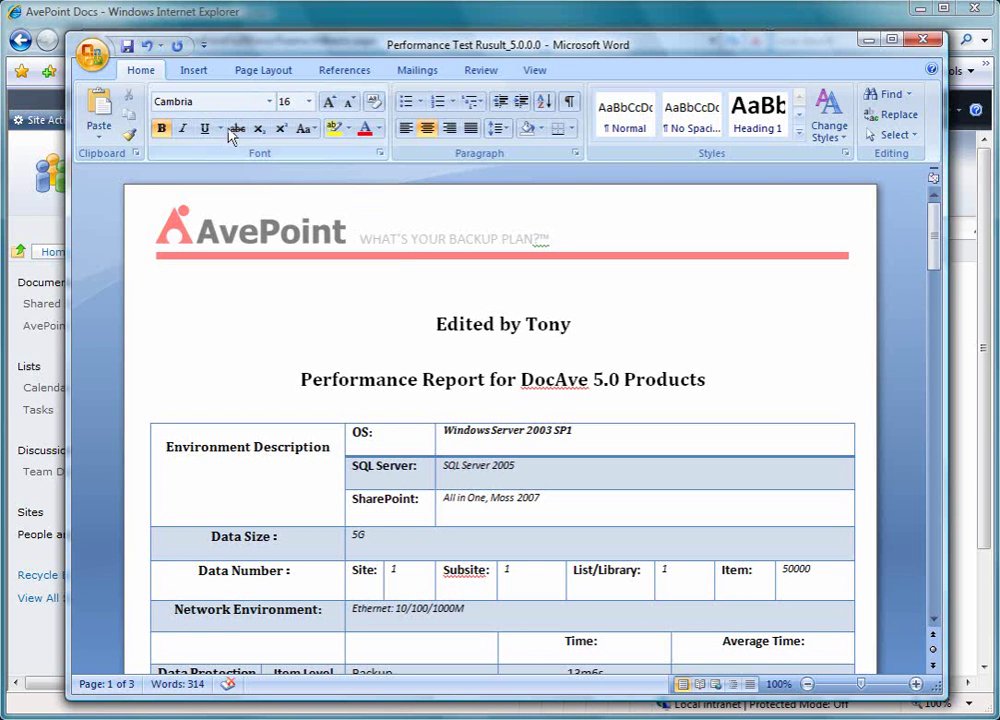
pyautogui.click(127, 46)
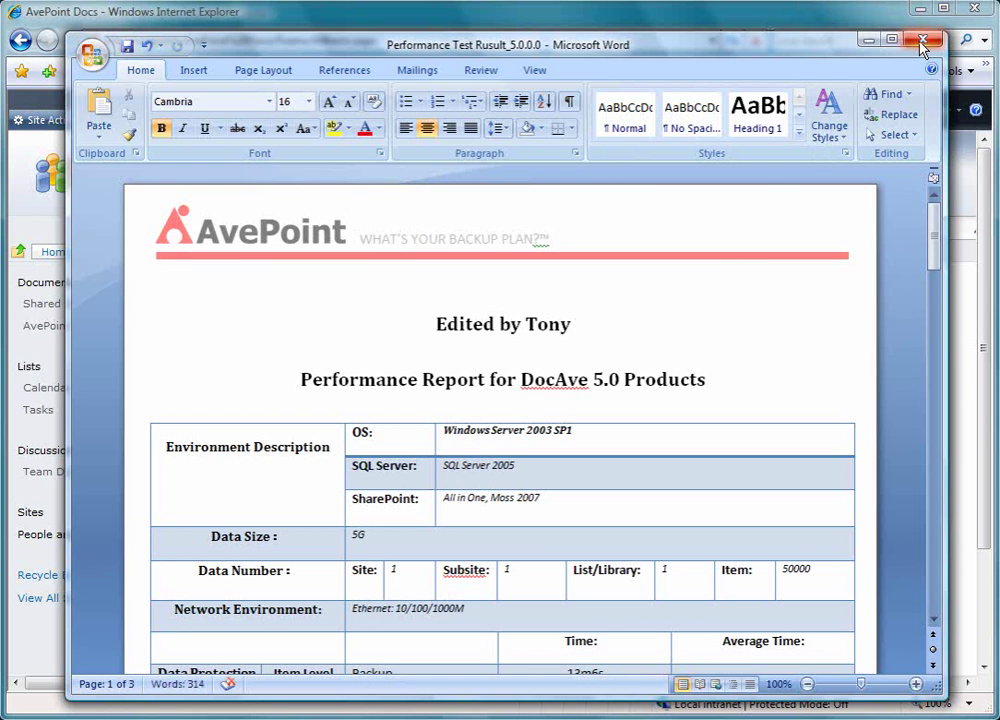
pyautogui.hotkey('alt', 'F4')
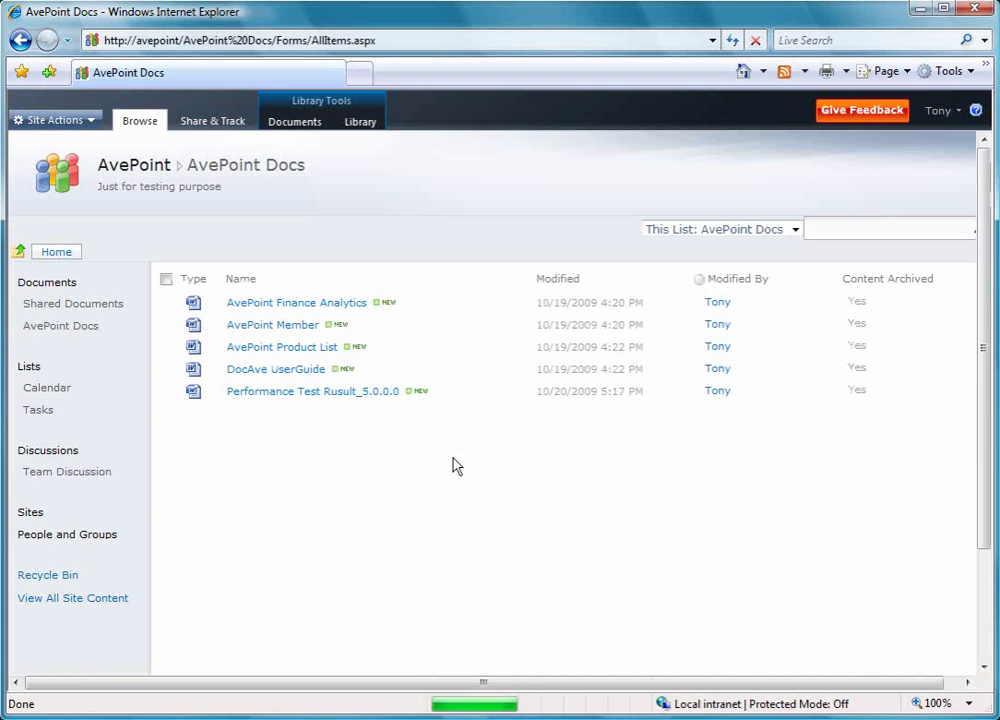
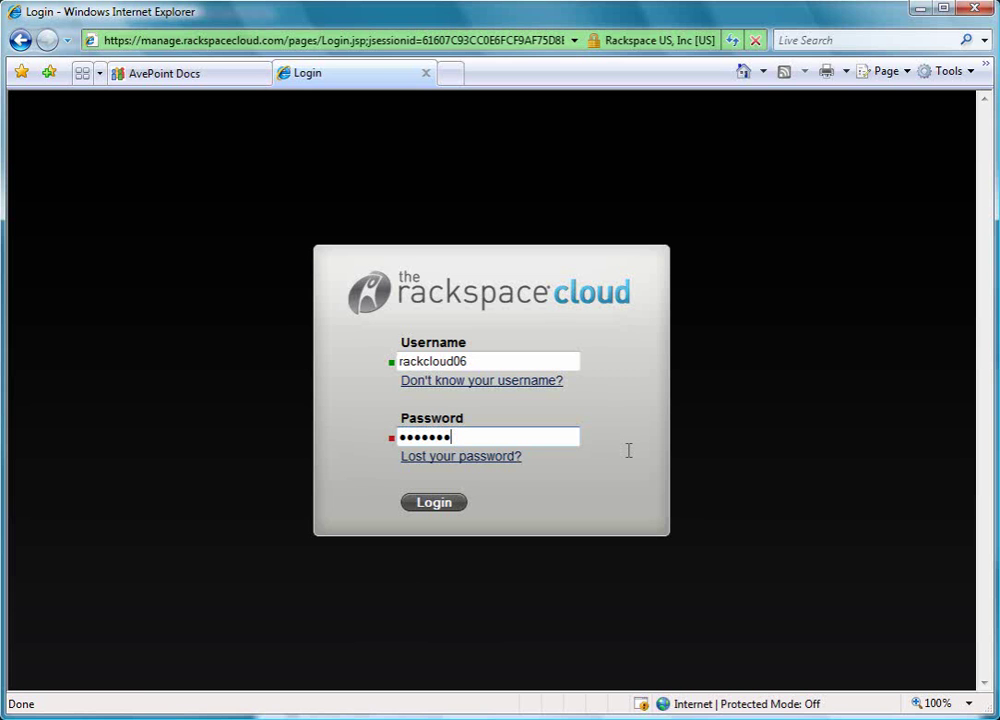
# Log in to the Rackspace Cloud control panel and open the Cloud Files hosting section.
pyautogui.click(436, 500)
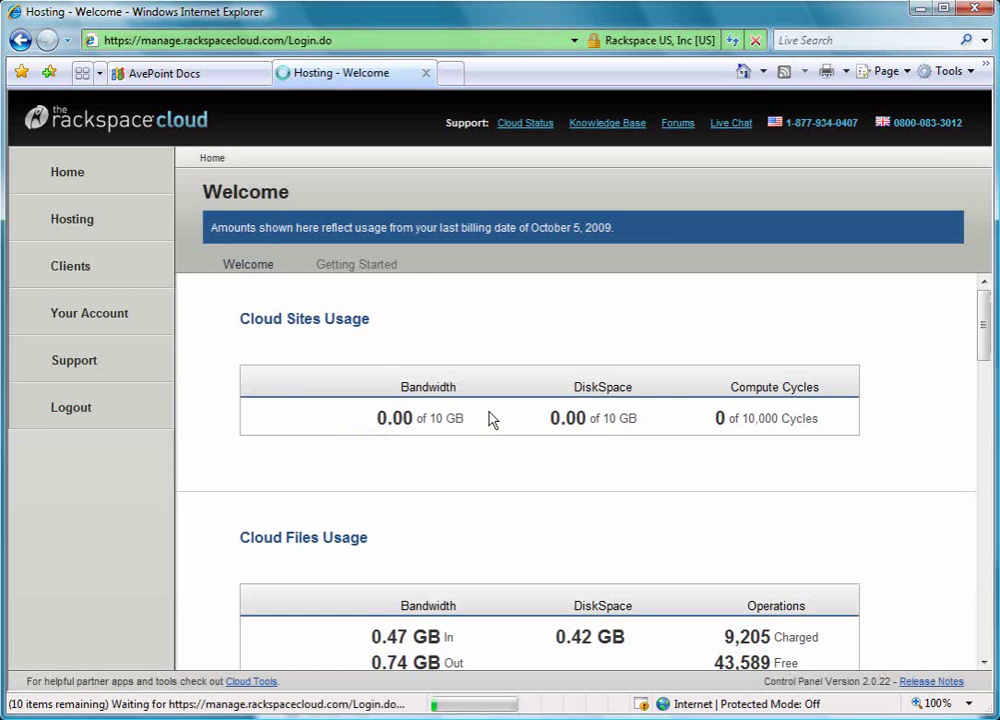
pyautogui.click(96, 228)
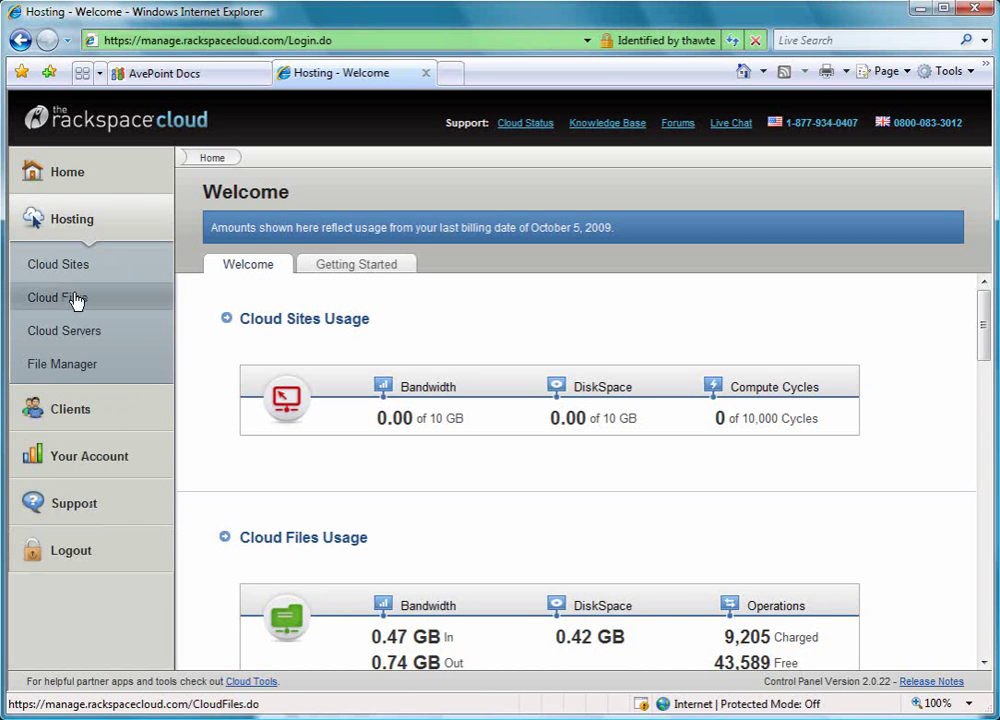
pyautogui.click(98, 305)
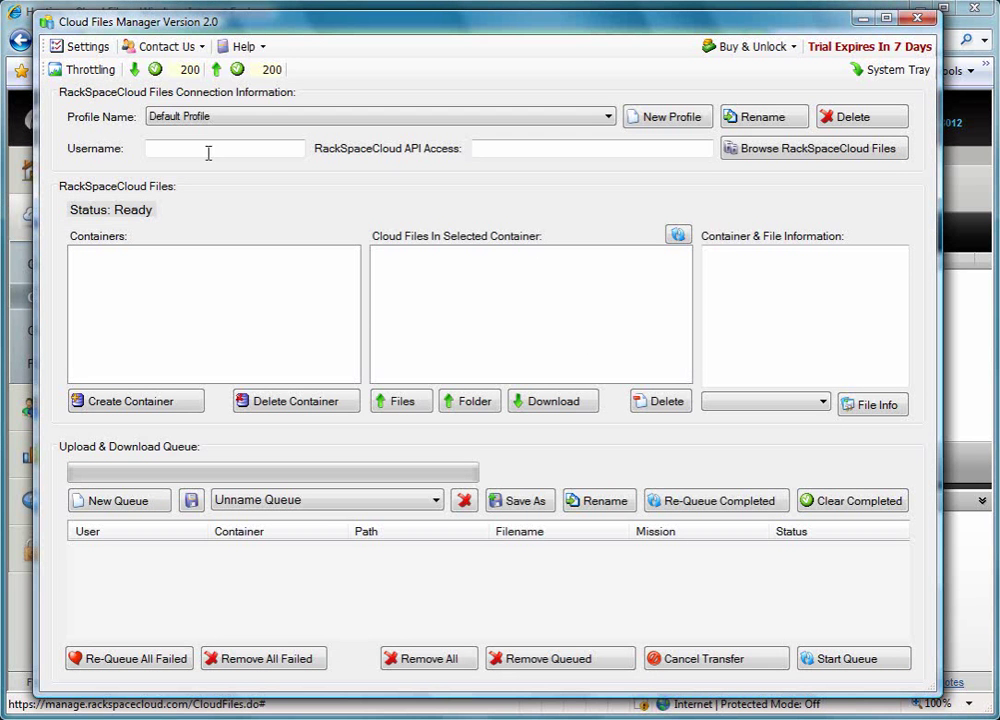
# In Cloud Files Manager, enter the account username, paste the RackSpaceCloud API access key, and browse the account's cloud files.
pyautogui.click(208, 150)
pyautogui.write('rackcloud06')
pyautogui.click(511, 148)
pyautogui.hotkey('ctrl', 'v')
pyautogui.click(725, 150)
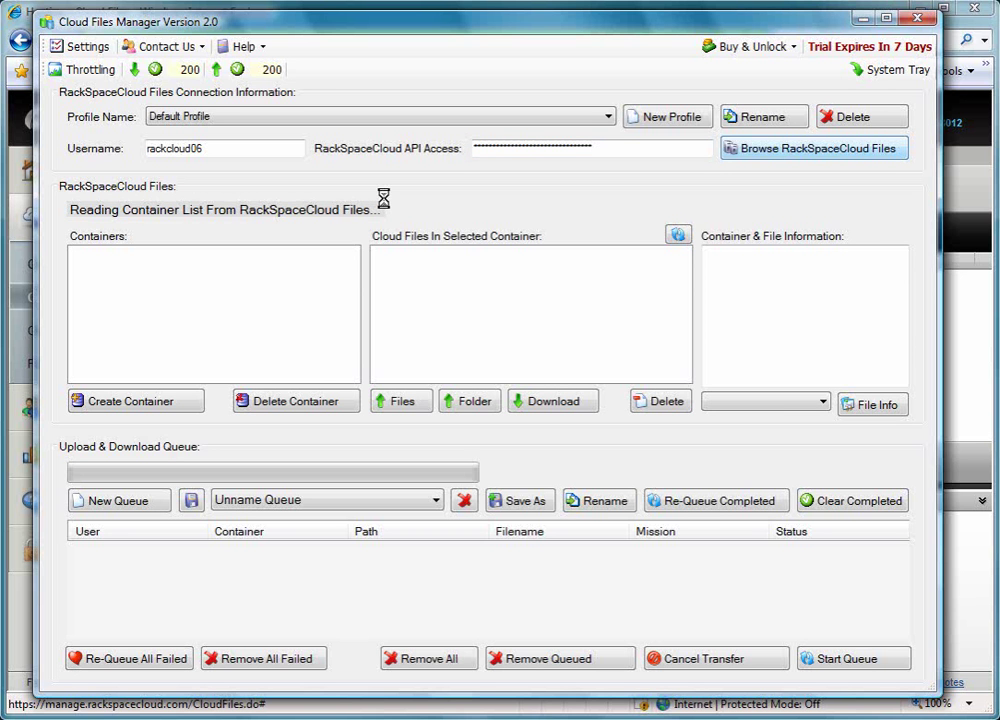
# Select the data_archive:Farm(AVEPOINT#SHAREPOINT_CONFIG):http#80#avepoint:# container to list its archived files.
pyautogui.click(351, 375)
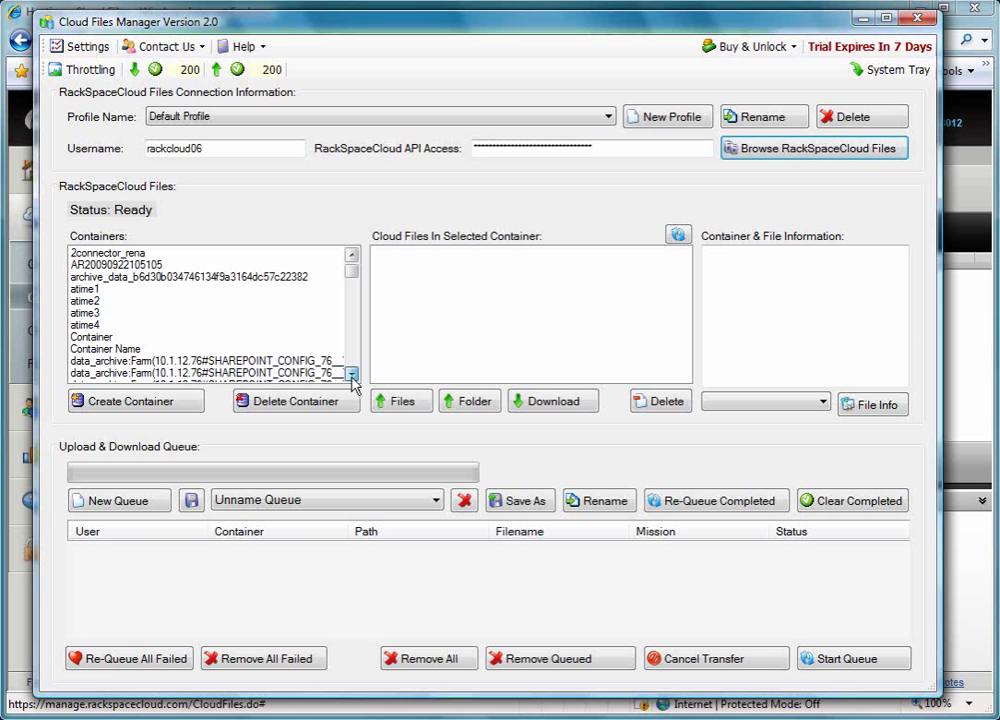
pyautogui.scroll(-3, 351, 375)
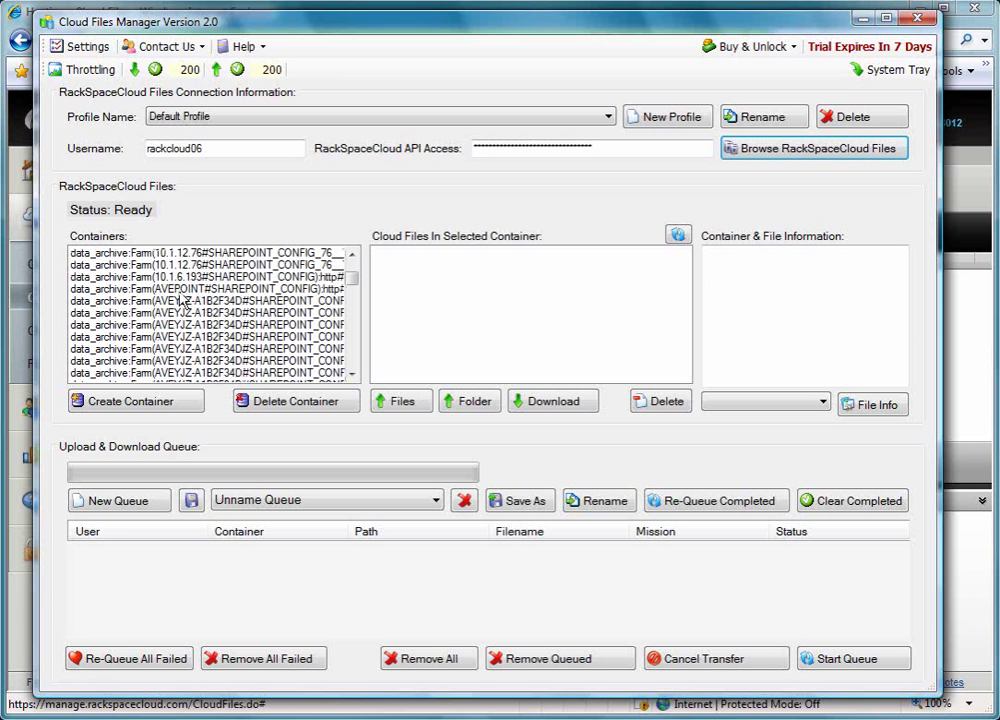
pyautogui.click(178, 289)
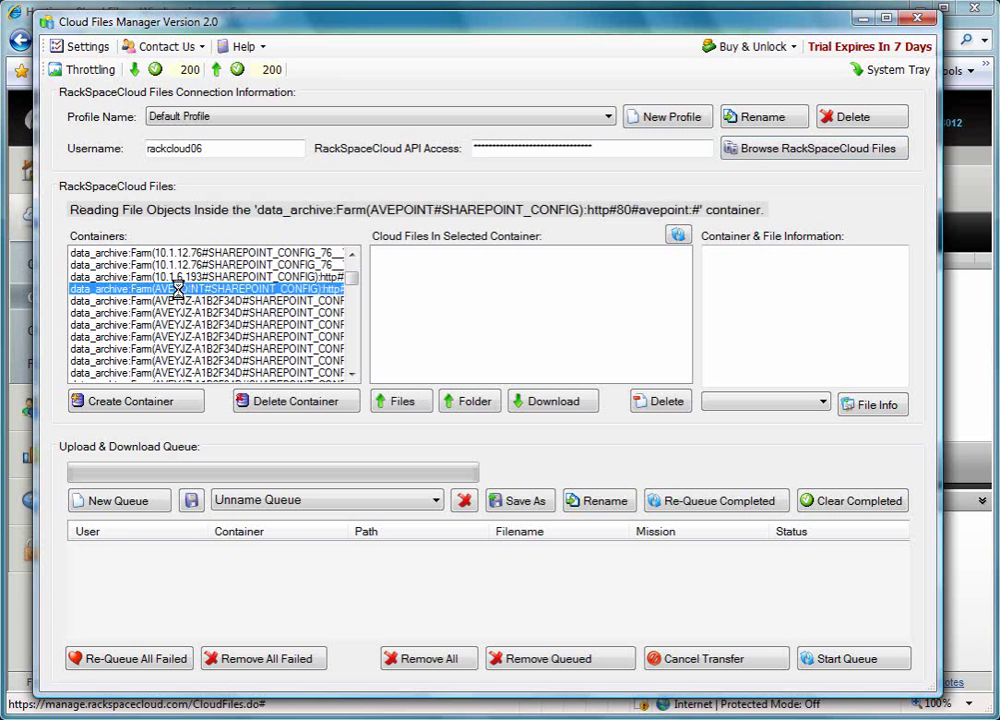